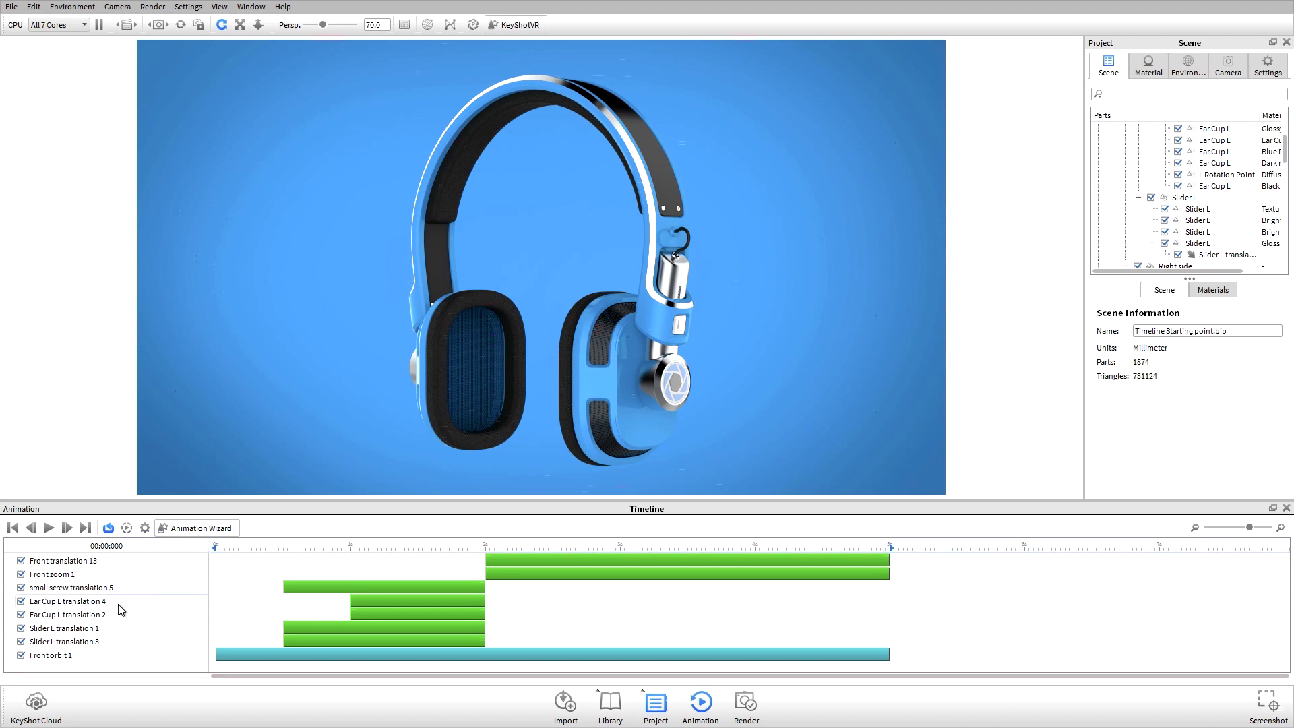
- Inspect the part and camera animations, then shift Front translation 13 and Front zoom 1 to start at 1.5 s
left_click(101, 601)
left_click(118, 642)
left_click(115, 574)
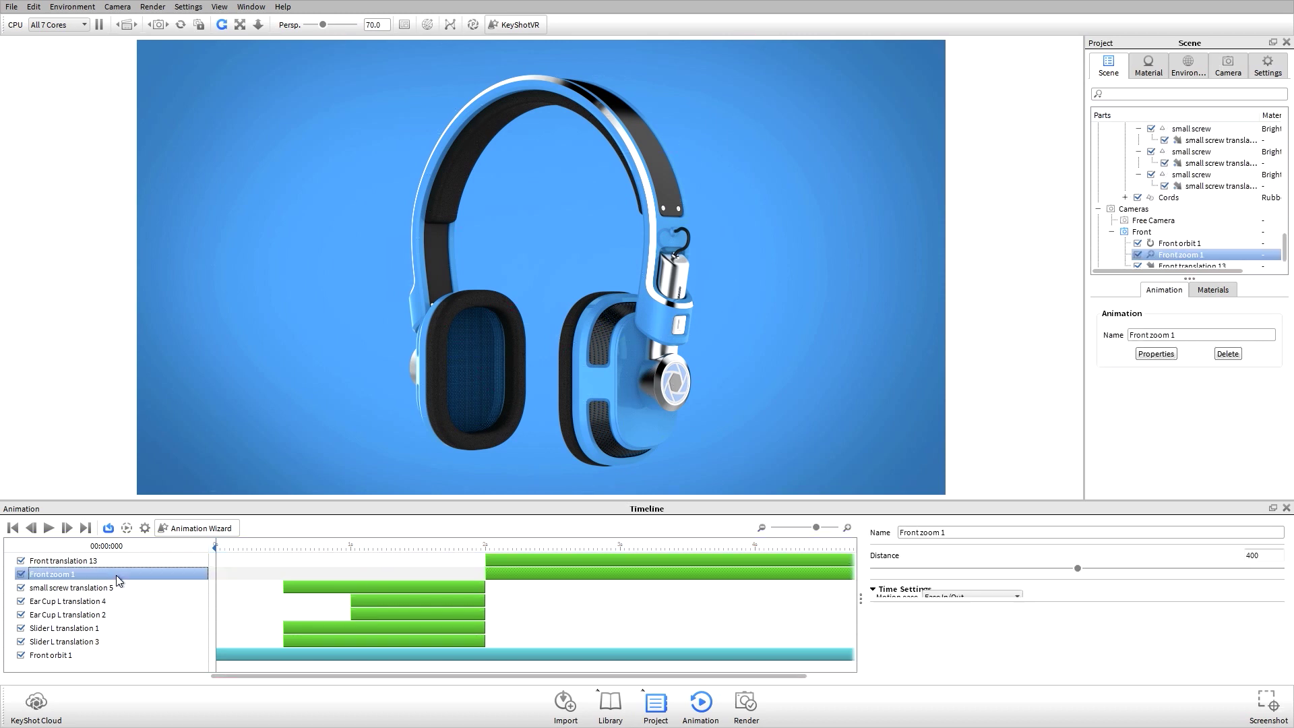
left_click(115, 640)
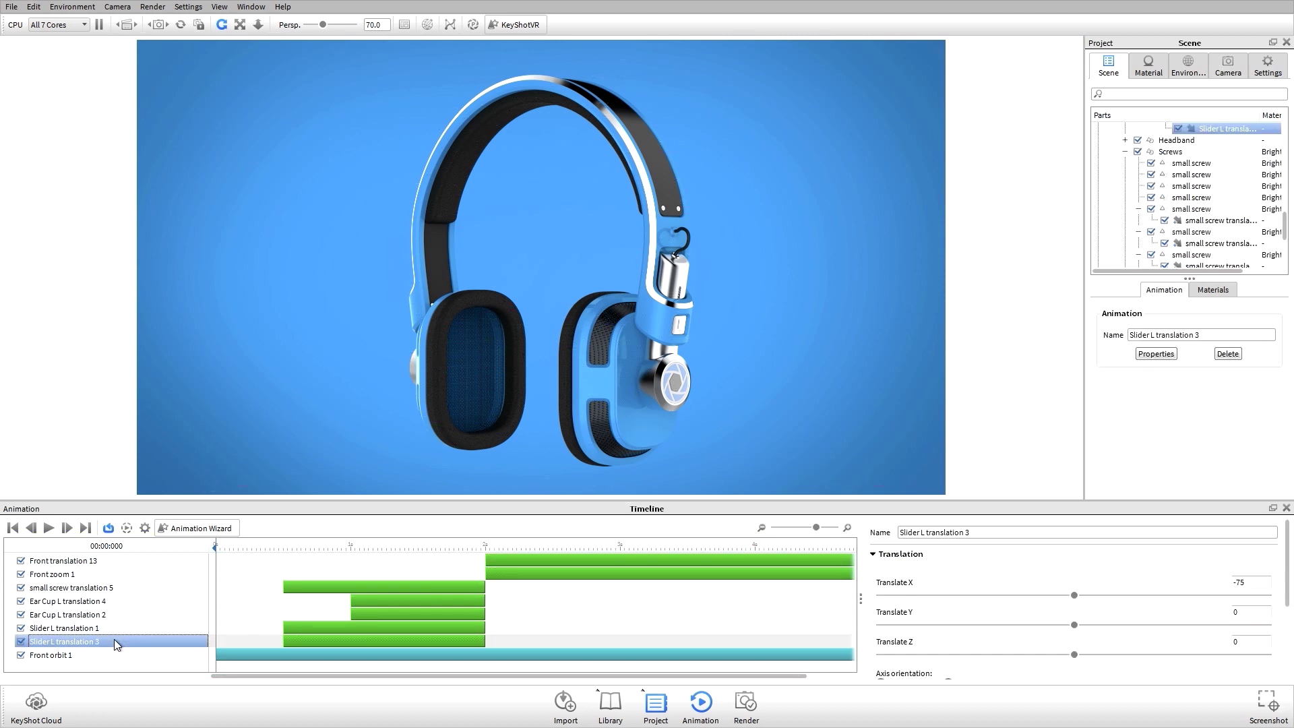
left_click(113, 669)
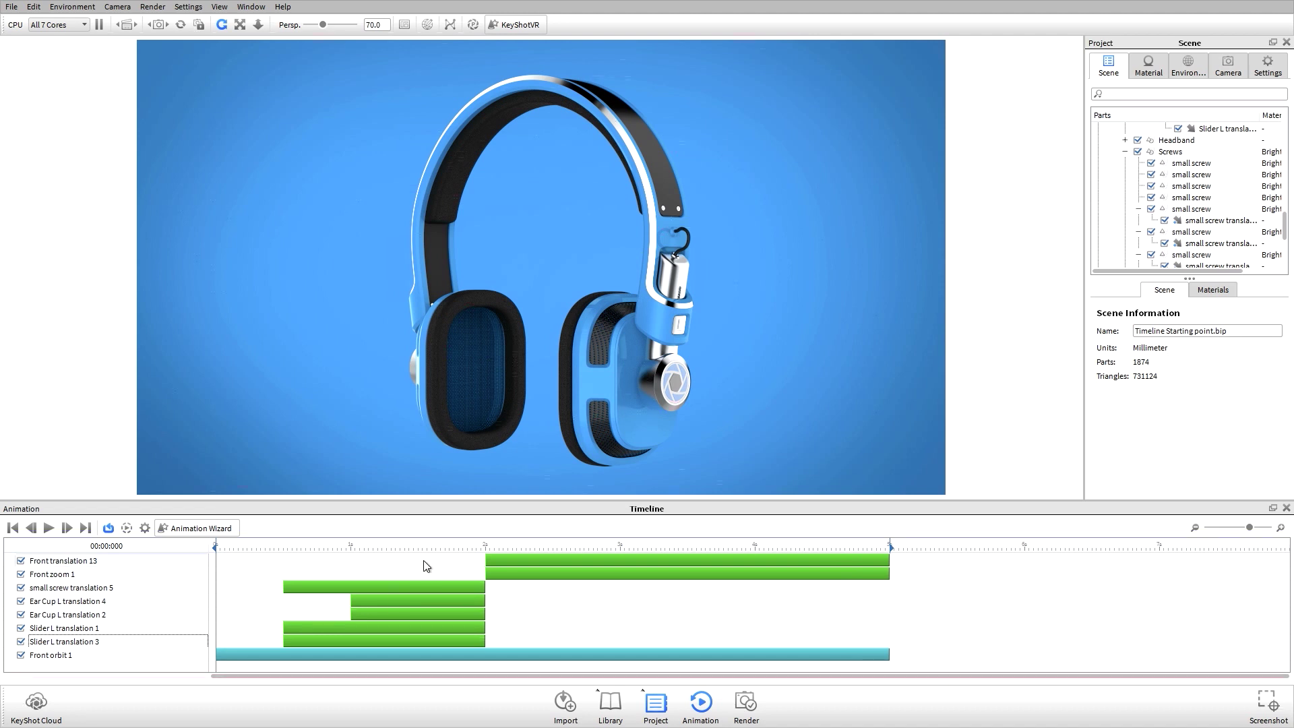
left_click(65, 561)
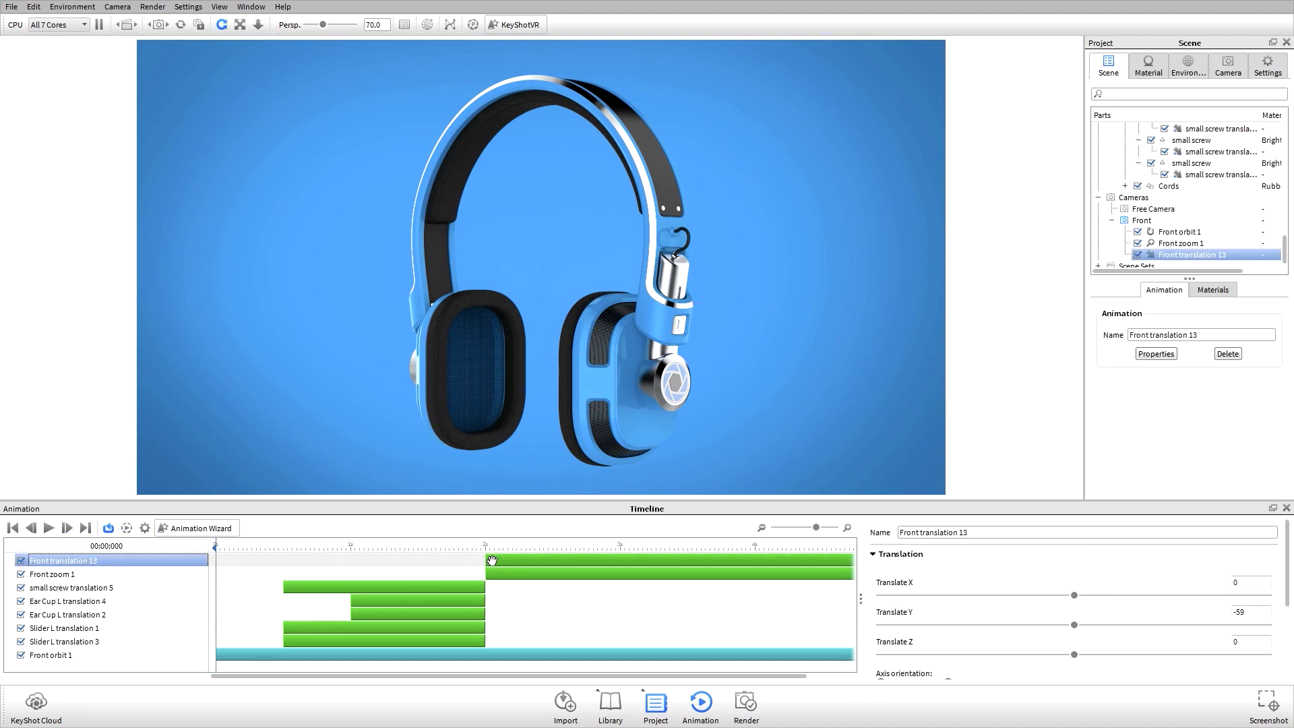
left_click_drag(487, 560, 420, 574)
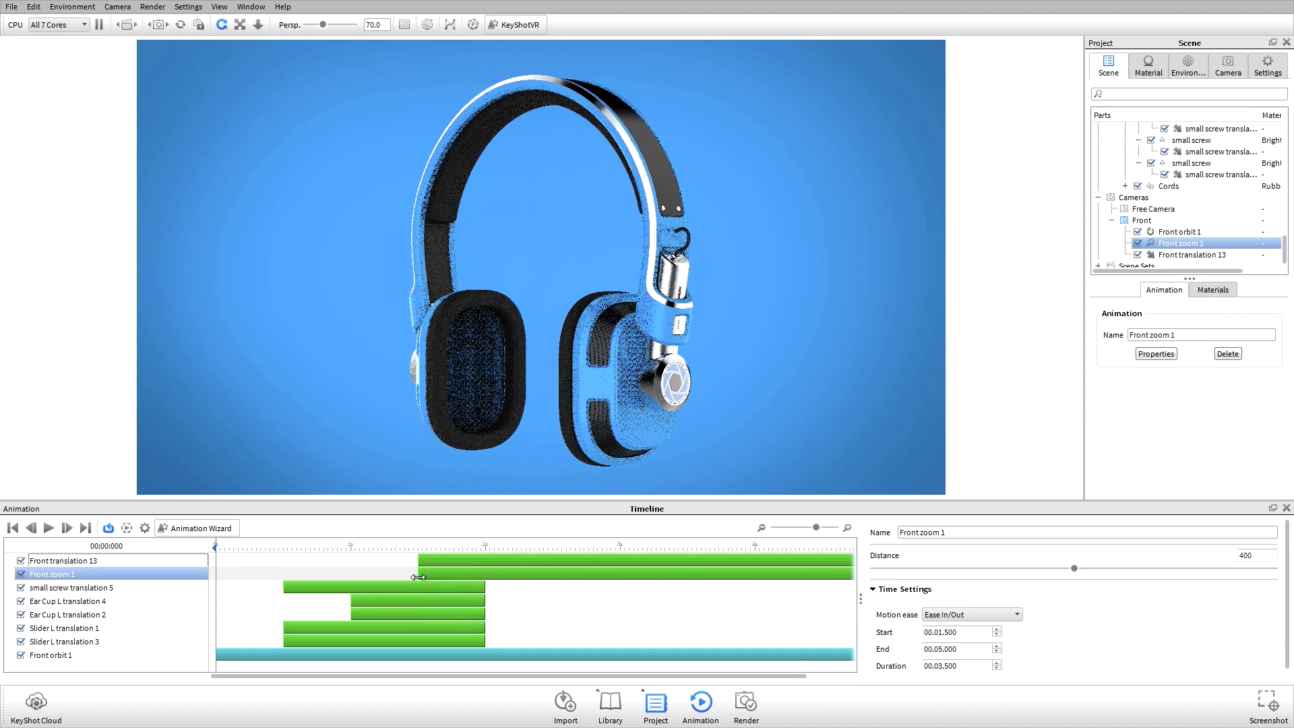
- Disable Front translation 13 and Front zoom 1, then re-enable Front zoom 1 after toggling Ear Cup L translation 2
left_click(21, 561)
left_click(20, 574)
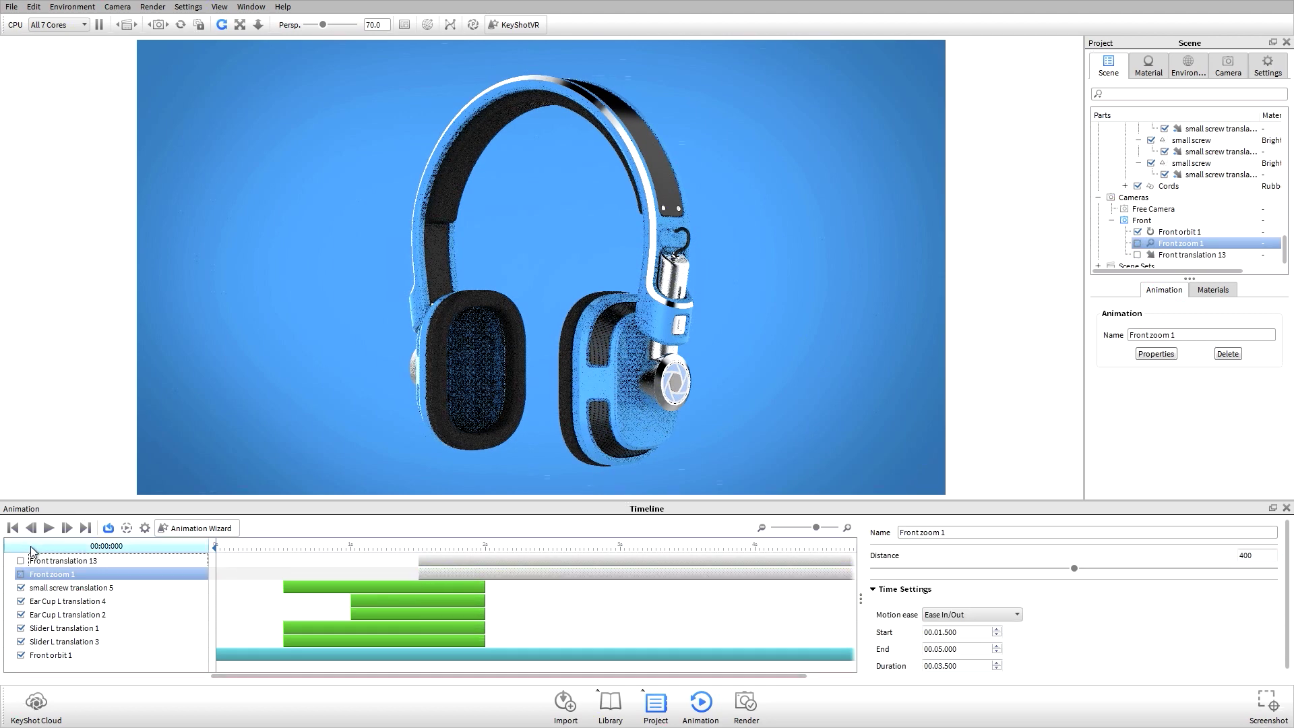
left_click(21, 615)
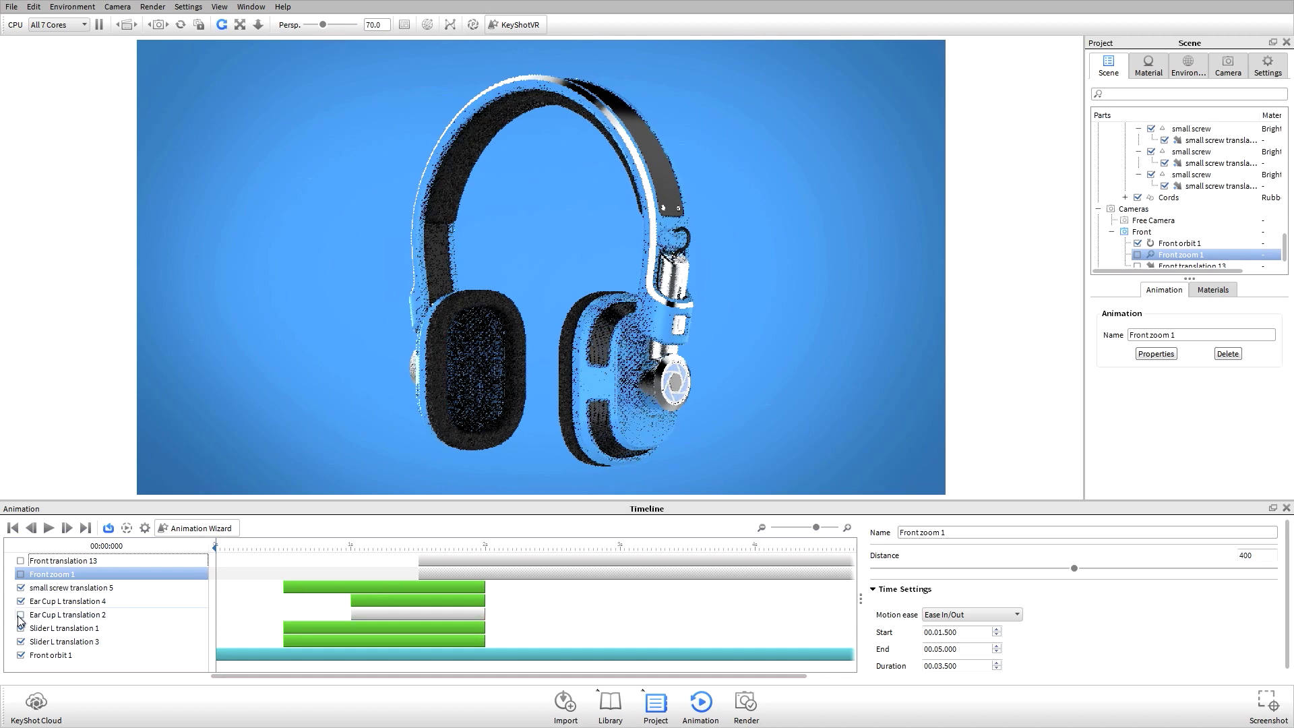
left_click(21, 615)
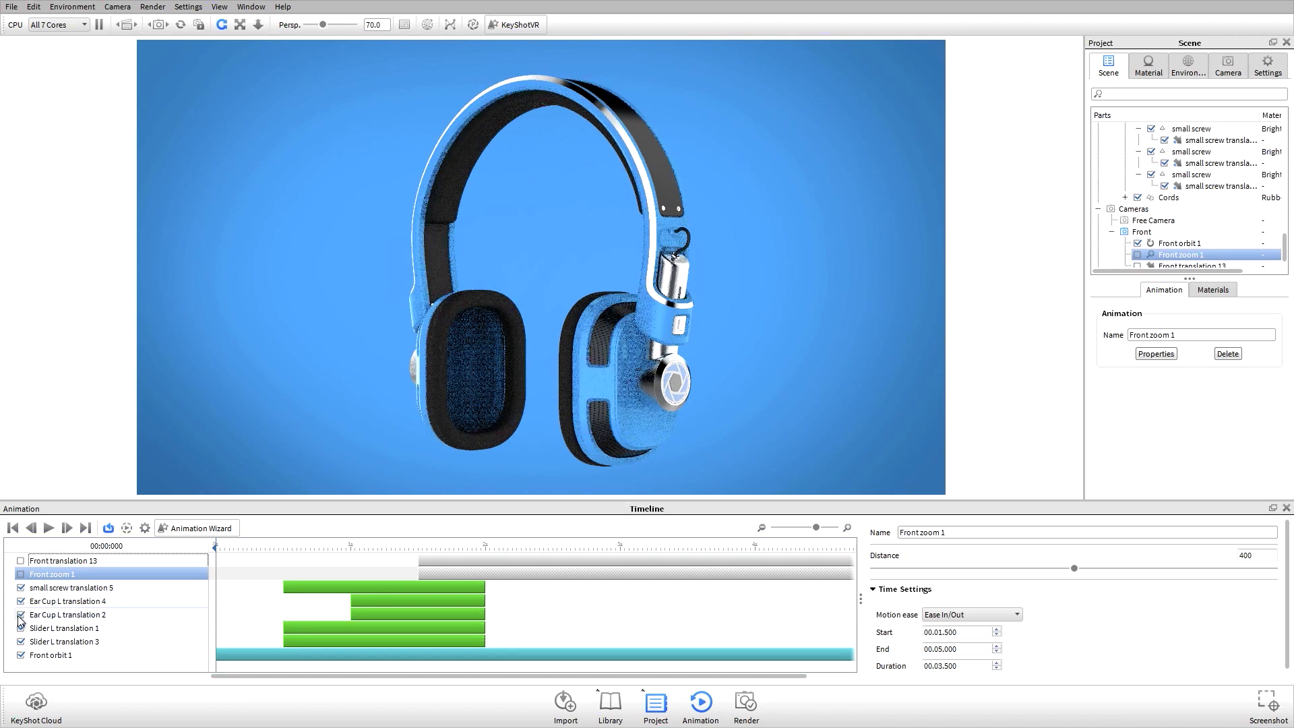
left_click(21, 574)
- Re-enable Front translation 13 and preview the animation from start to its zoomed-in end at 5 s
left_click(21, 560)
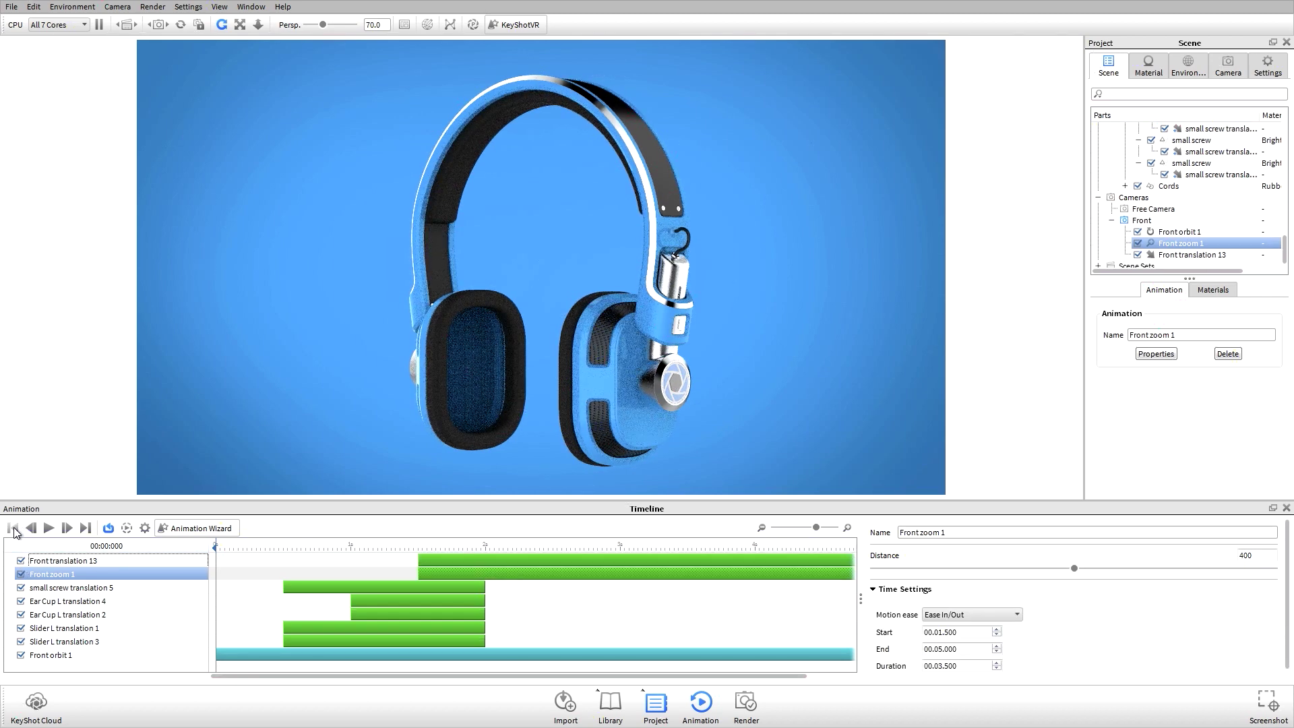
left_click(86, 528)
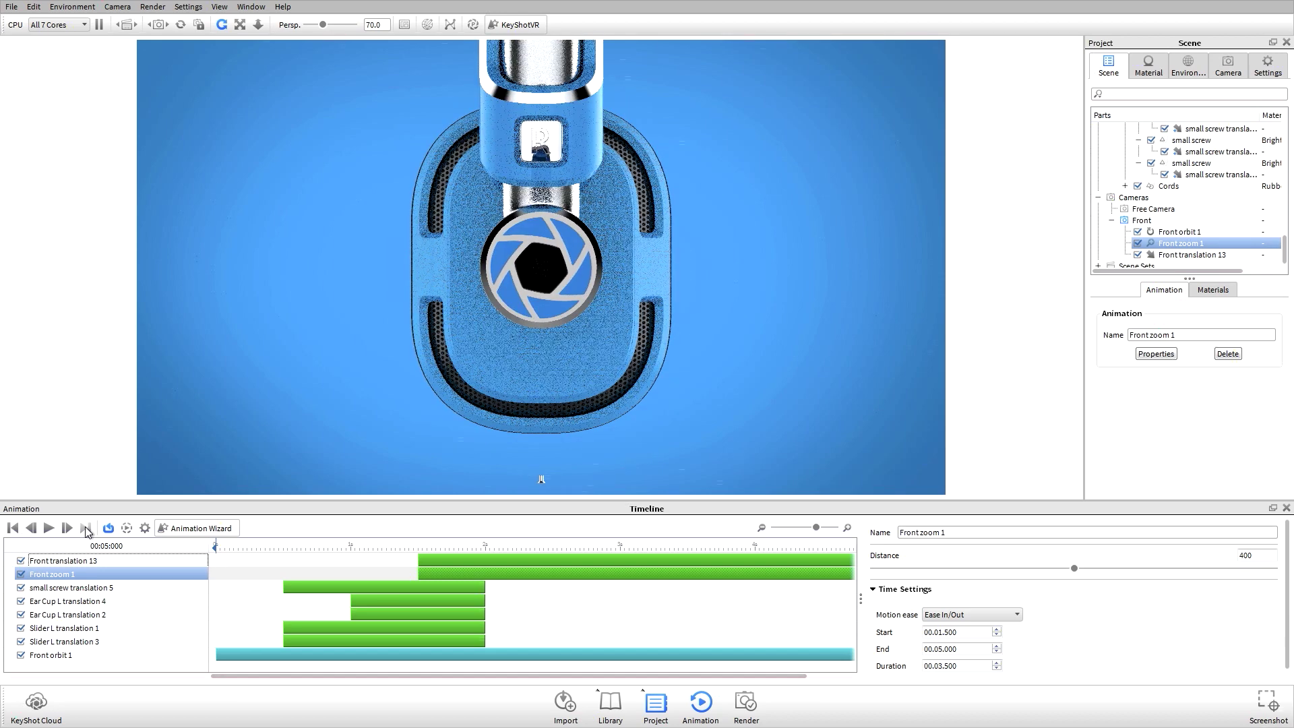
left_click(14, 529)
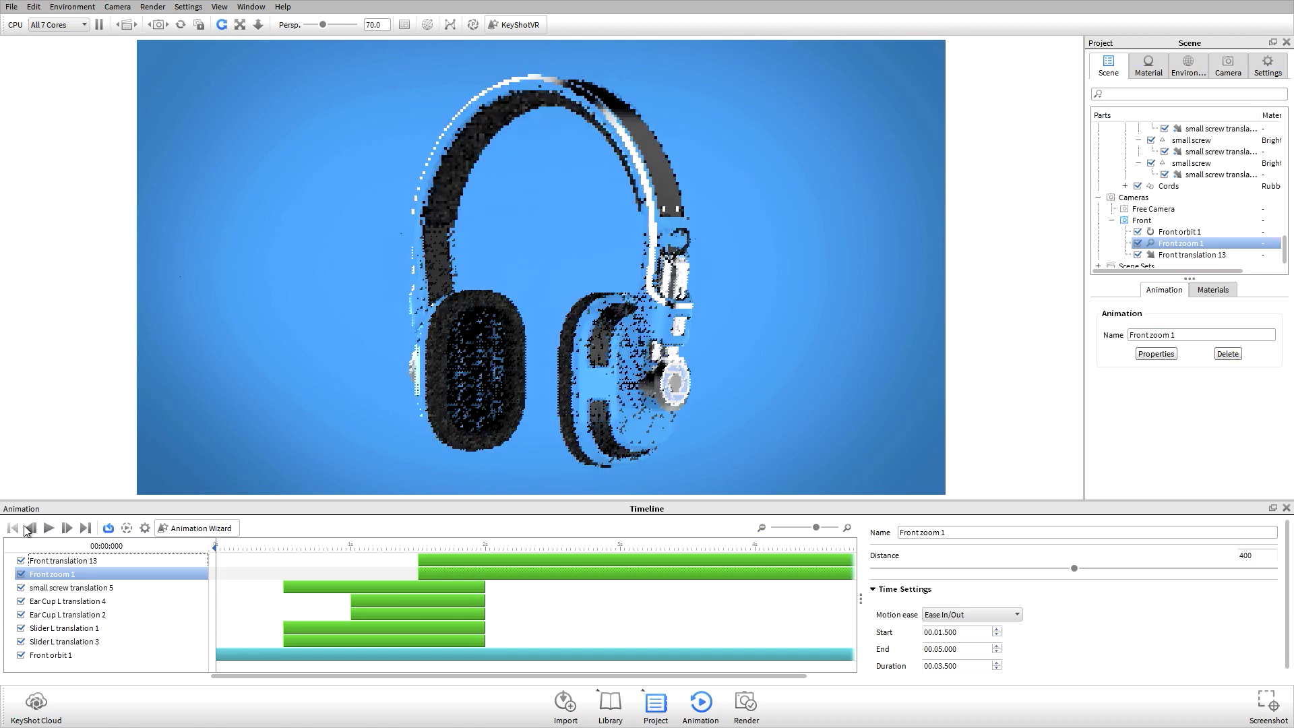
left_click(67, 530)
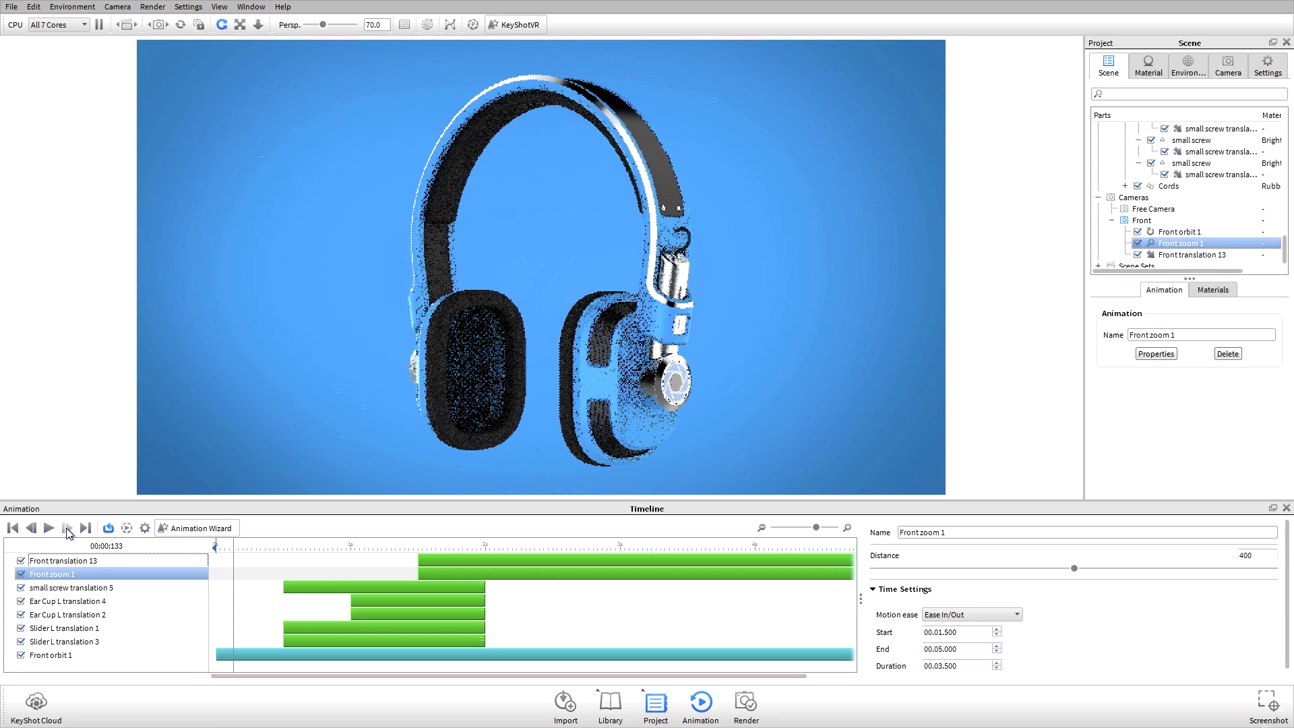
left_click(50, 532)
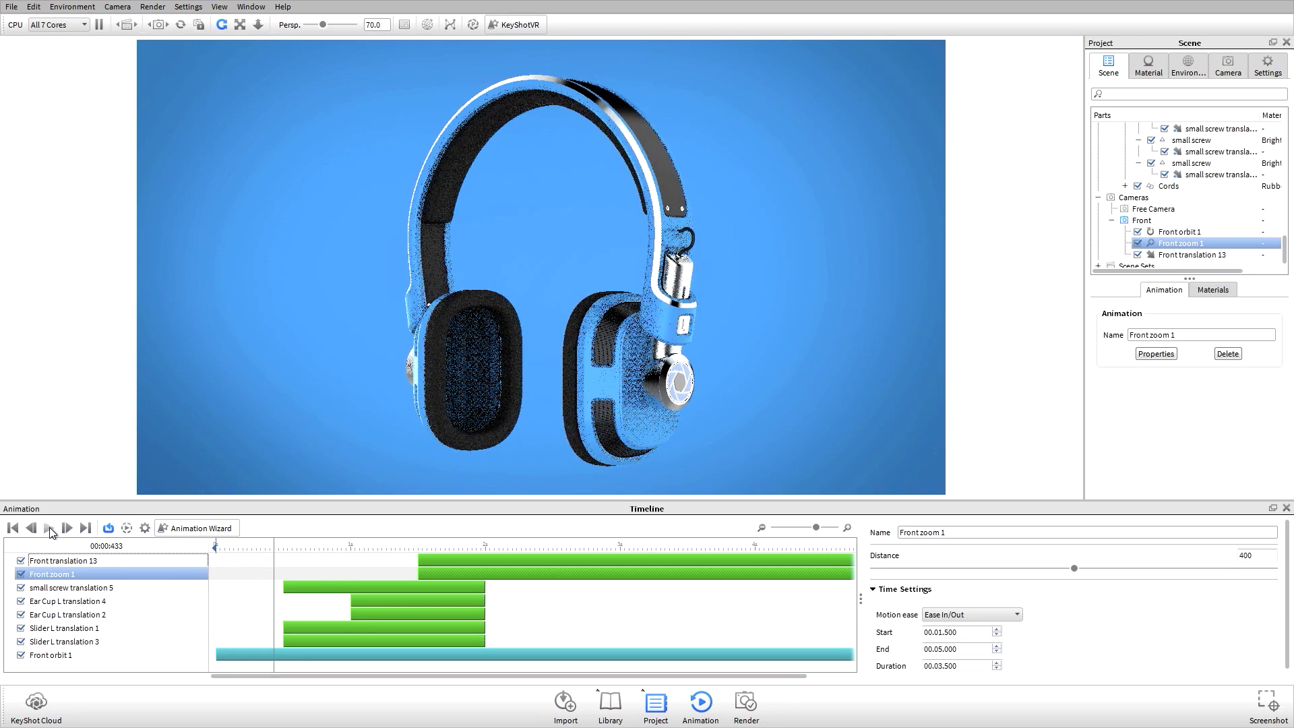
left_click(49, 529)
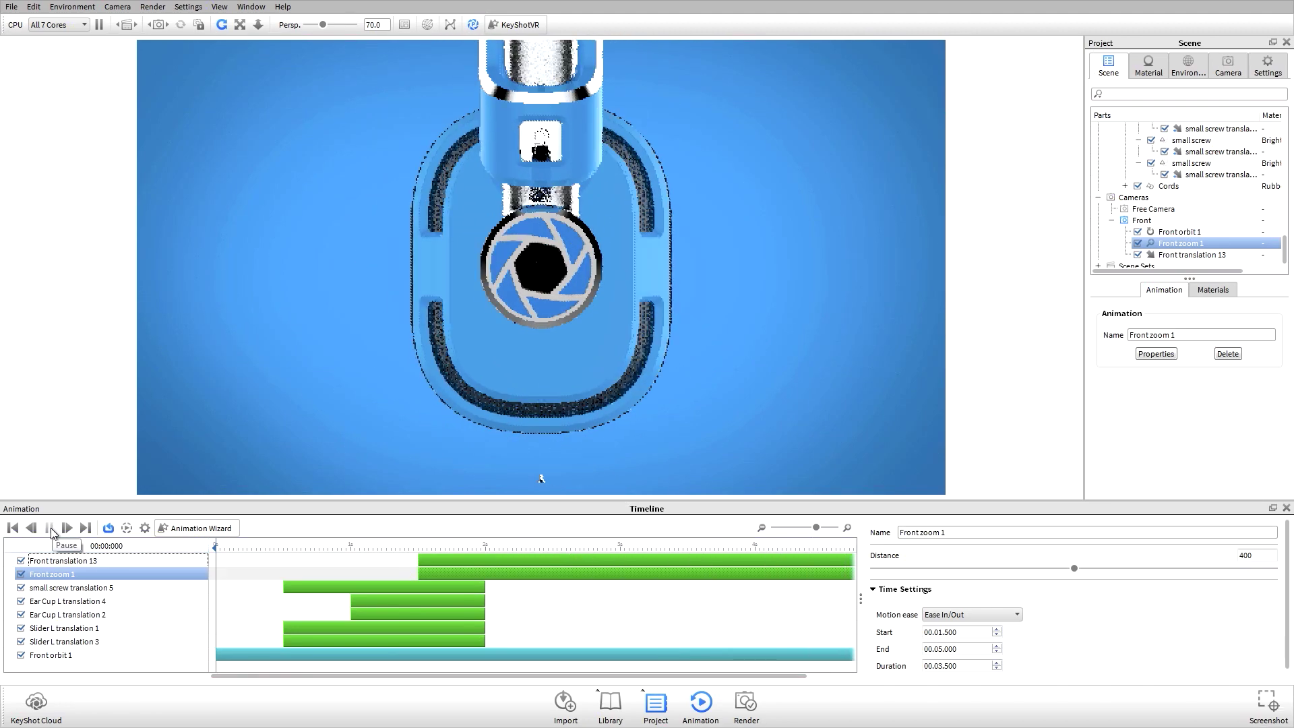
left_click(51, 529)
left_click(50, 528)
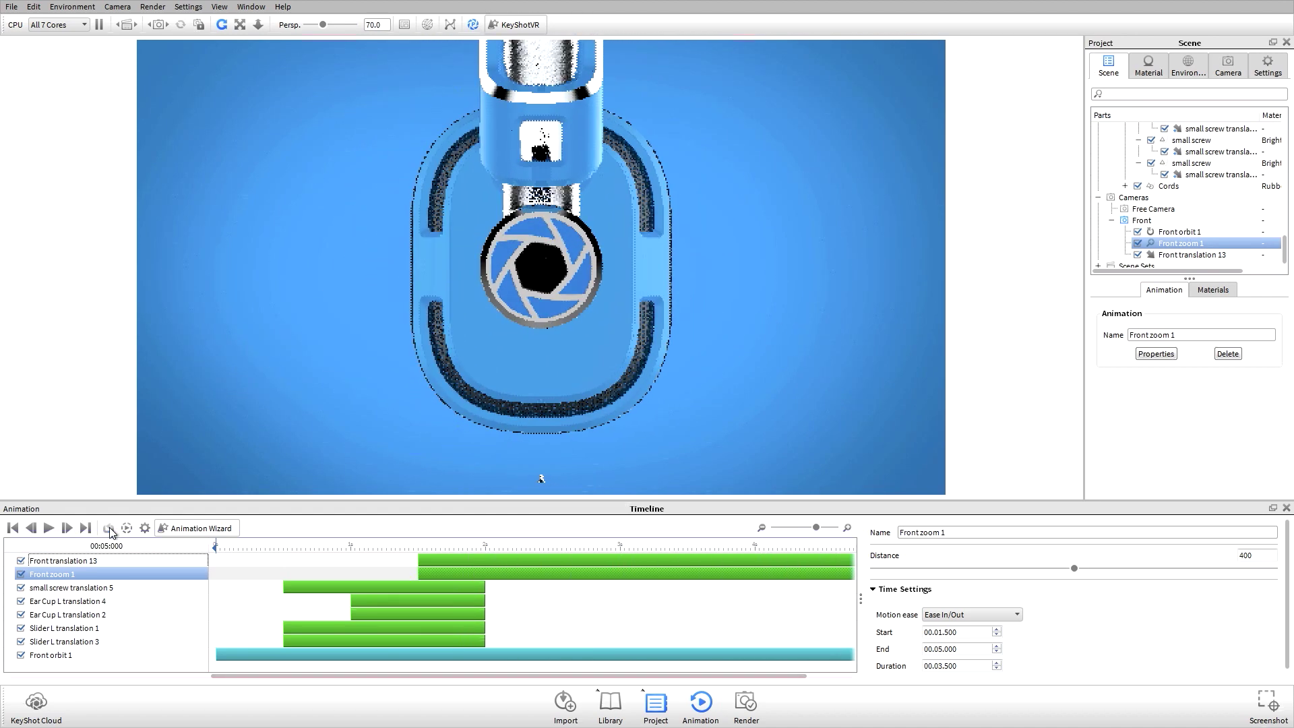
left_click(146, 528)
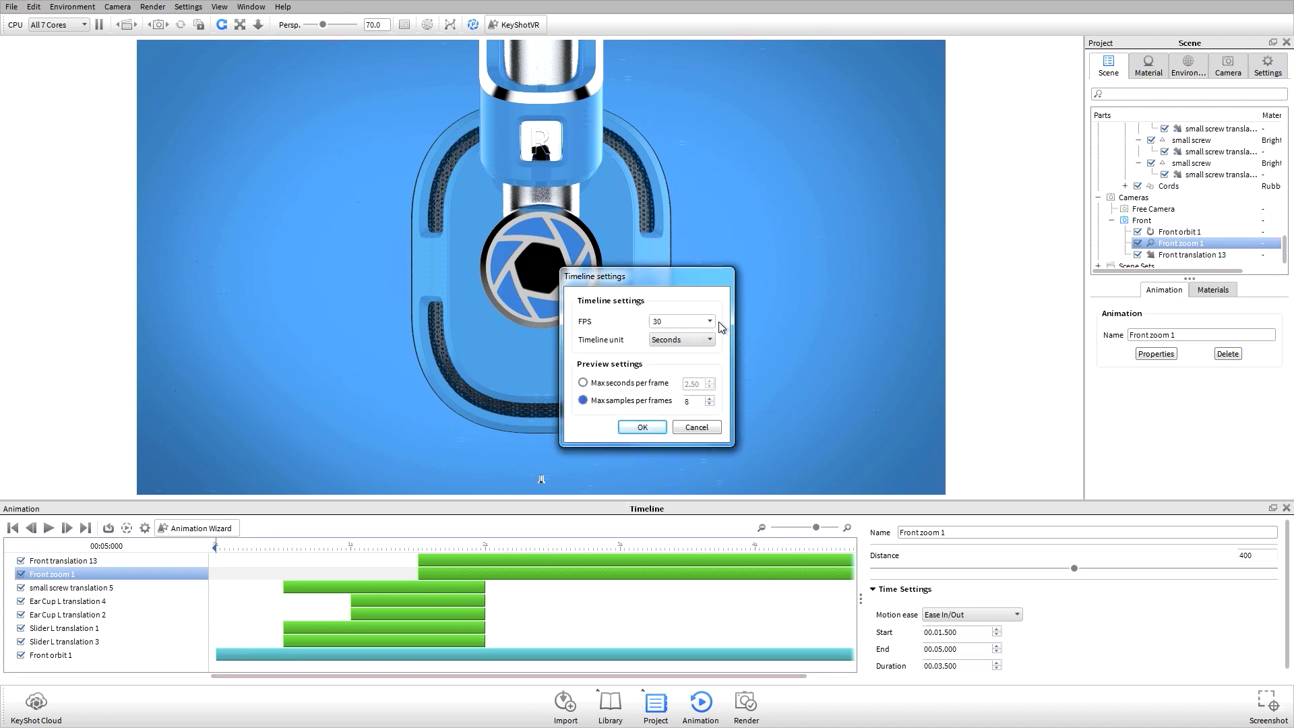
- Review the Timeline settings, keeping 30 FPS and the 8 samples-per-frame preview limit
left_click(709, 321)
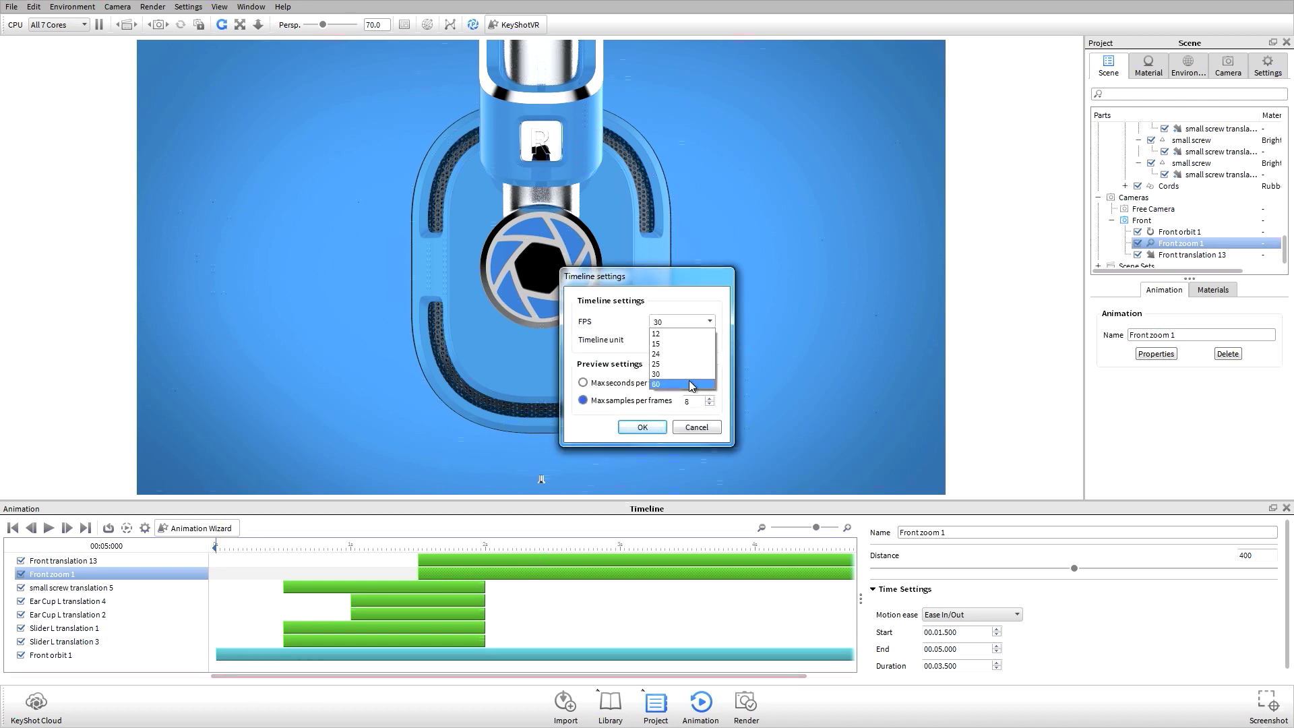
left_click(691, 319)
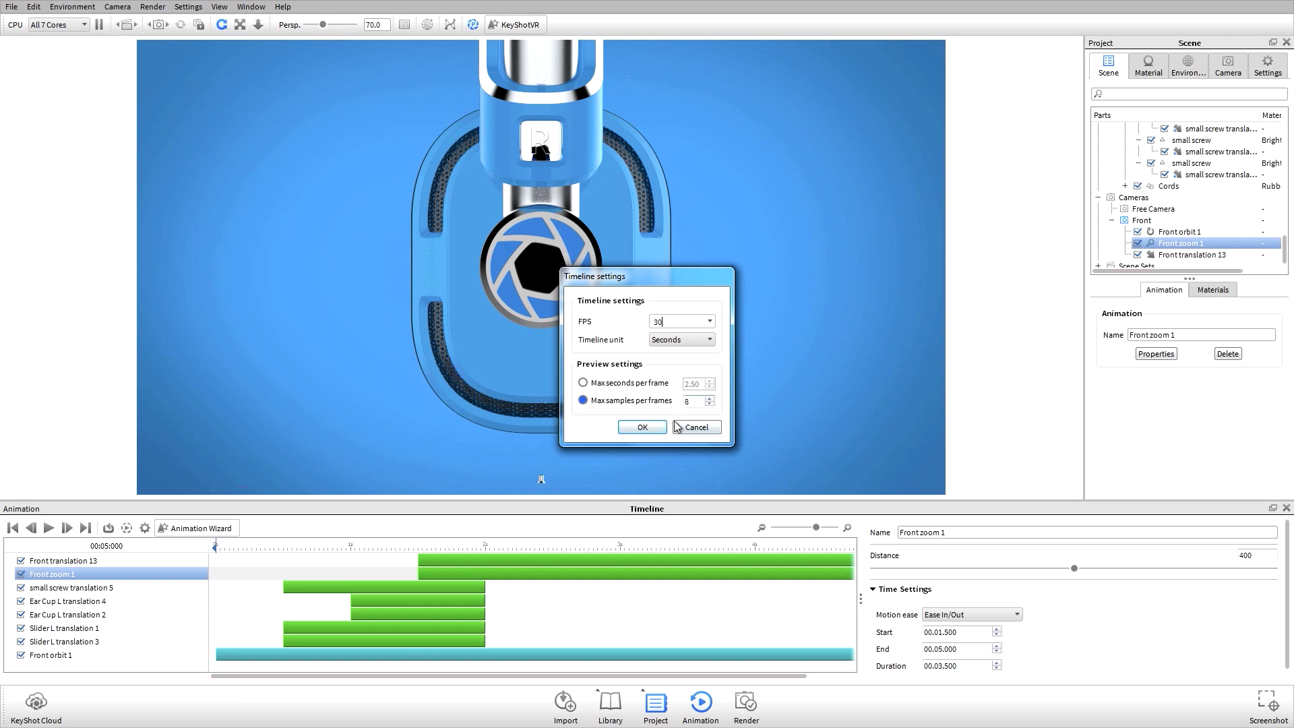
left_click(630, 383)
left_click(629, 401)
- Accept the timeline settings and browse the Orbit, Zoom and Inclination camera animations without adding one
left_click(642, 427)
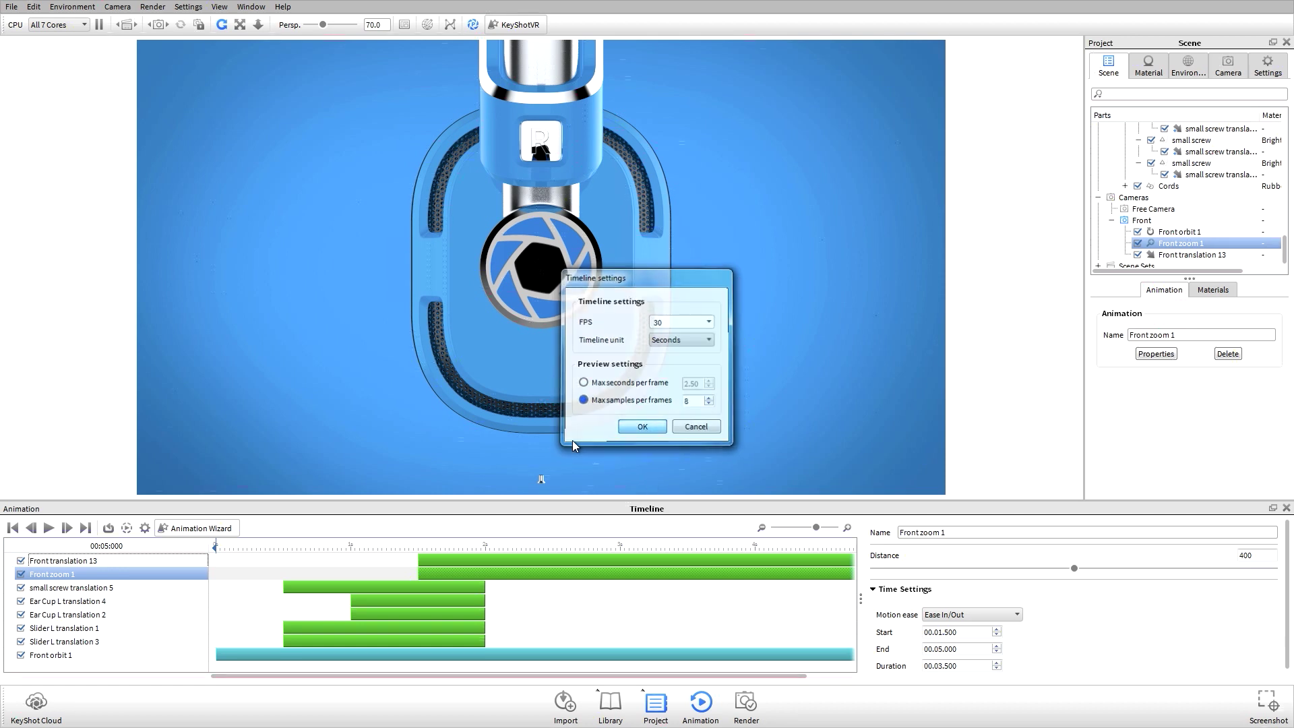
left_click(192, 529)
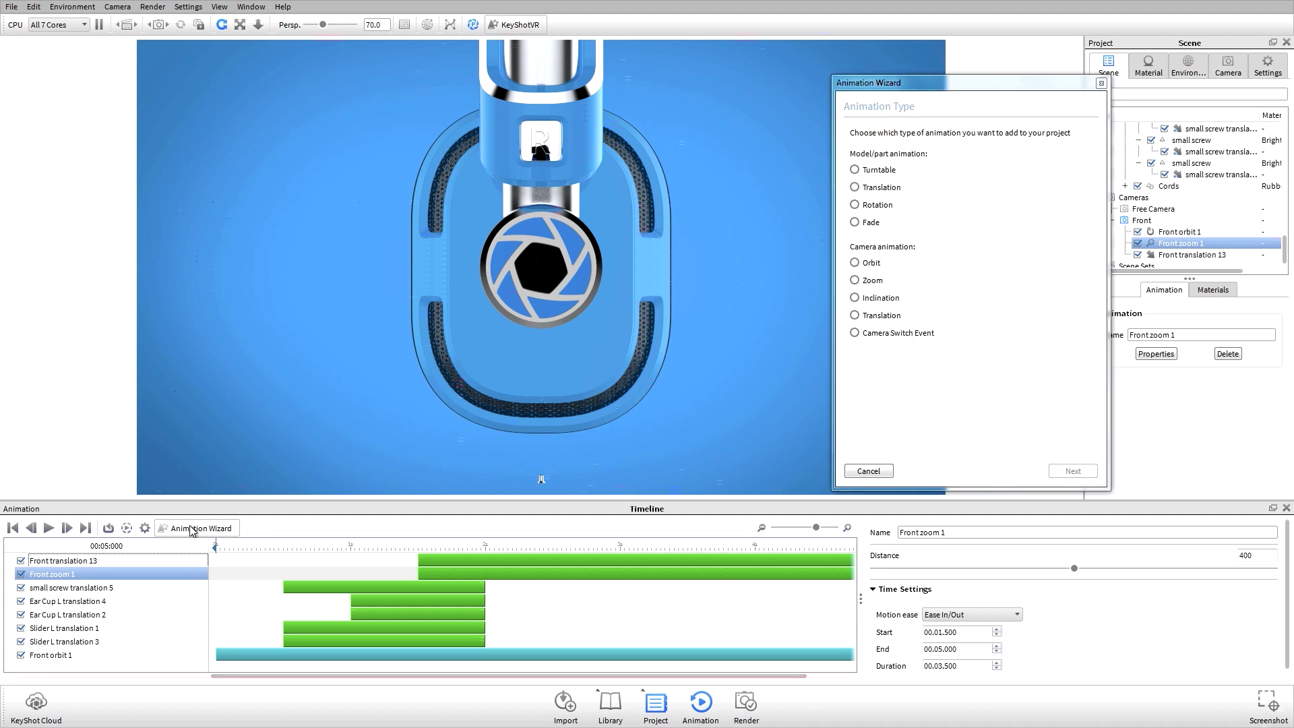
left_click(870, 264)
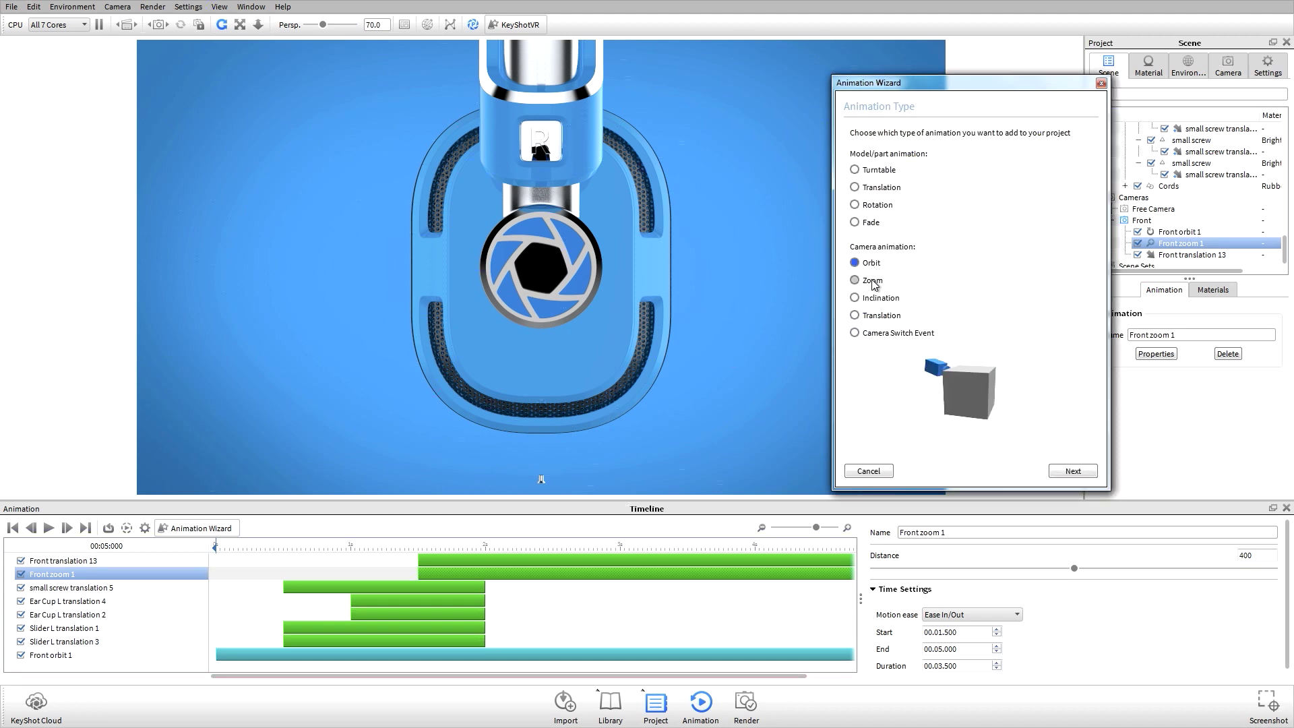
left_click(873, 281)
left_click(876, 299)
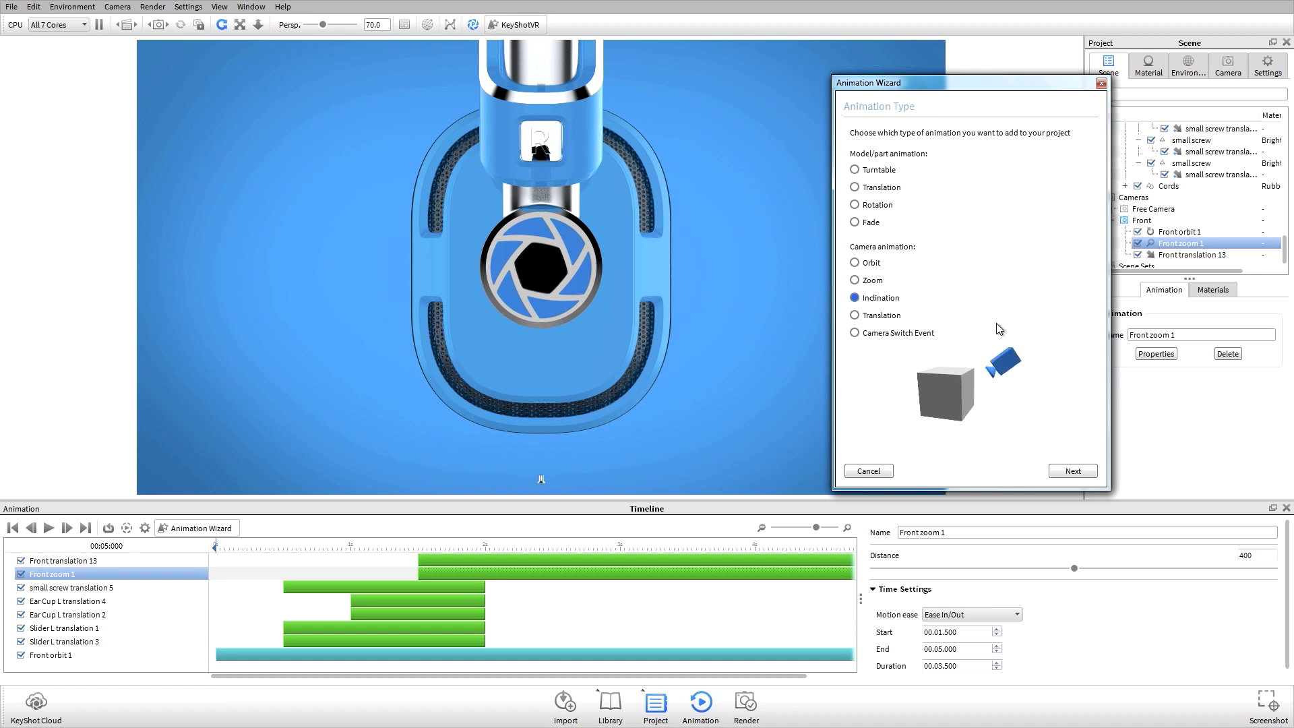
left_click(879, 473)
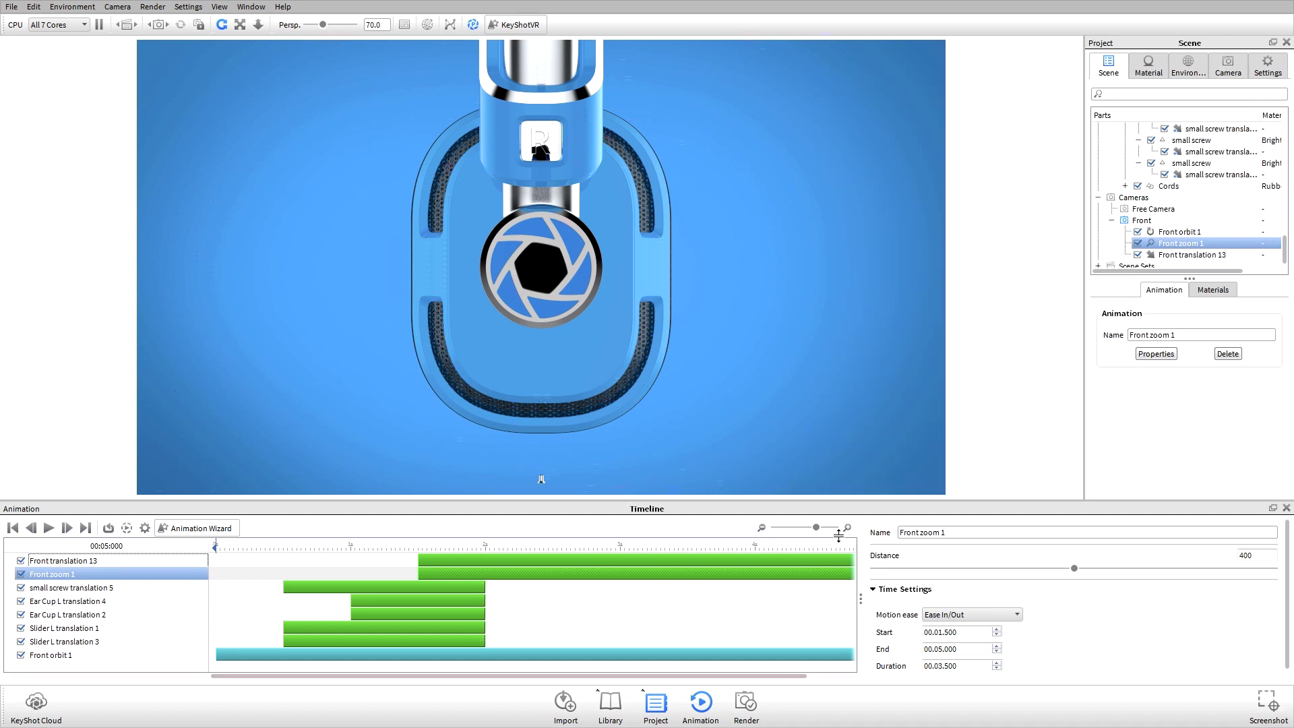
- Try a play range from about 1.5 s to 4 s and play the animation
left_click(762, 528)
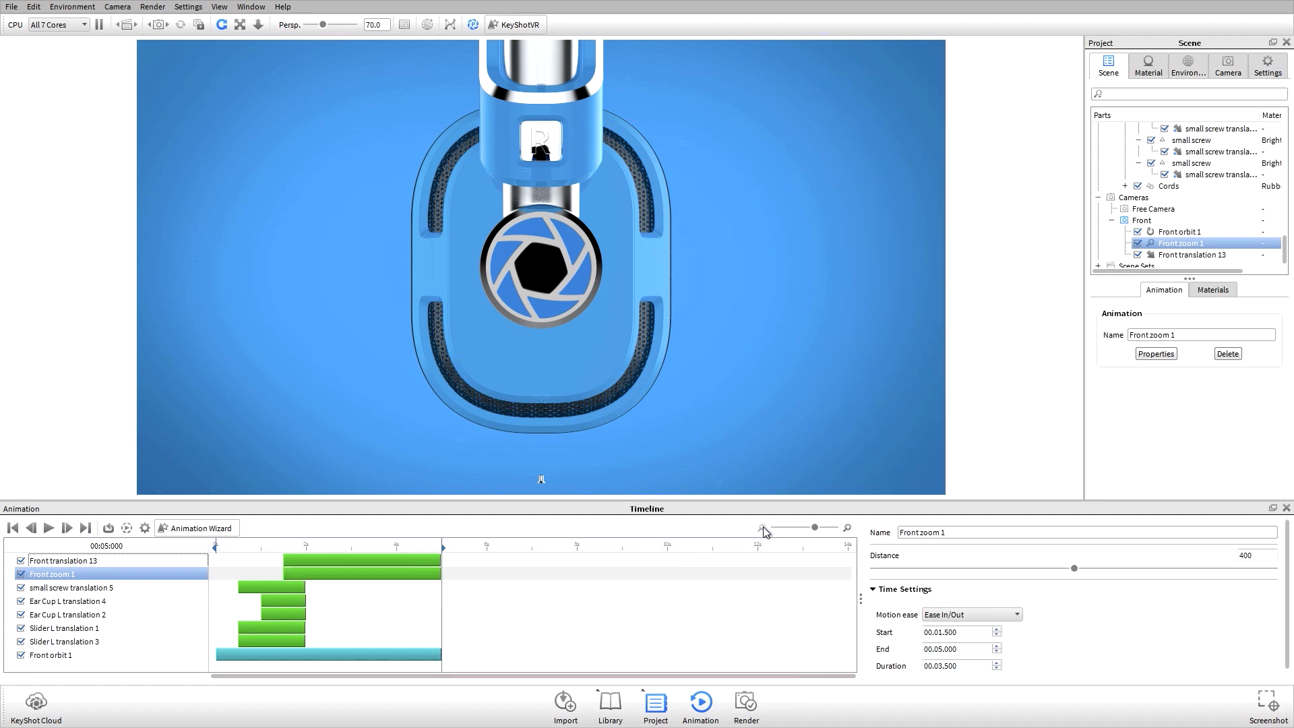
left_click_drag(814, 529, 823, 532)
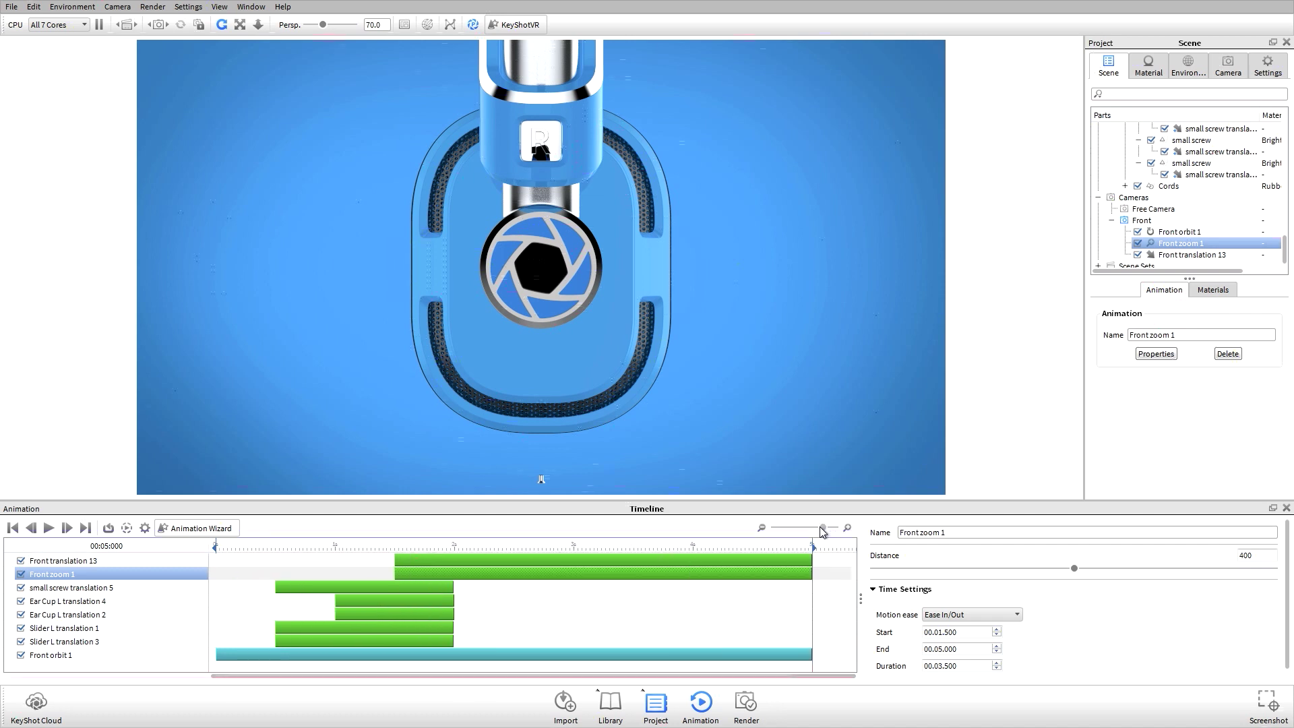
left_click(168, 588)
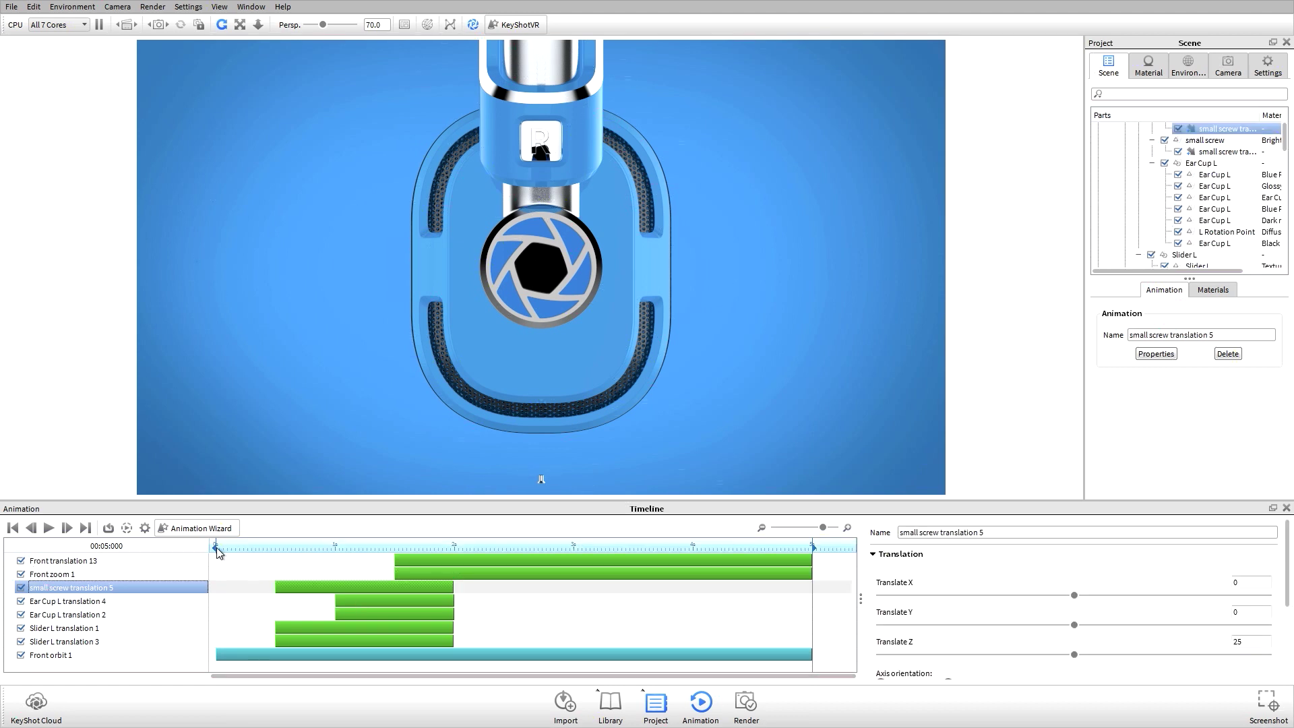
left_click_drag(216, 548, 394, 548)
left_click_drag(815, 548, 694, 551)
left_click(12, 528)
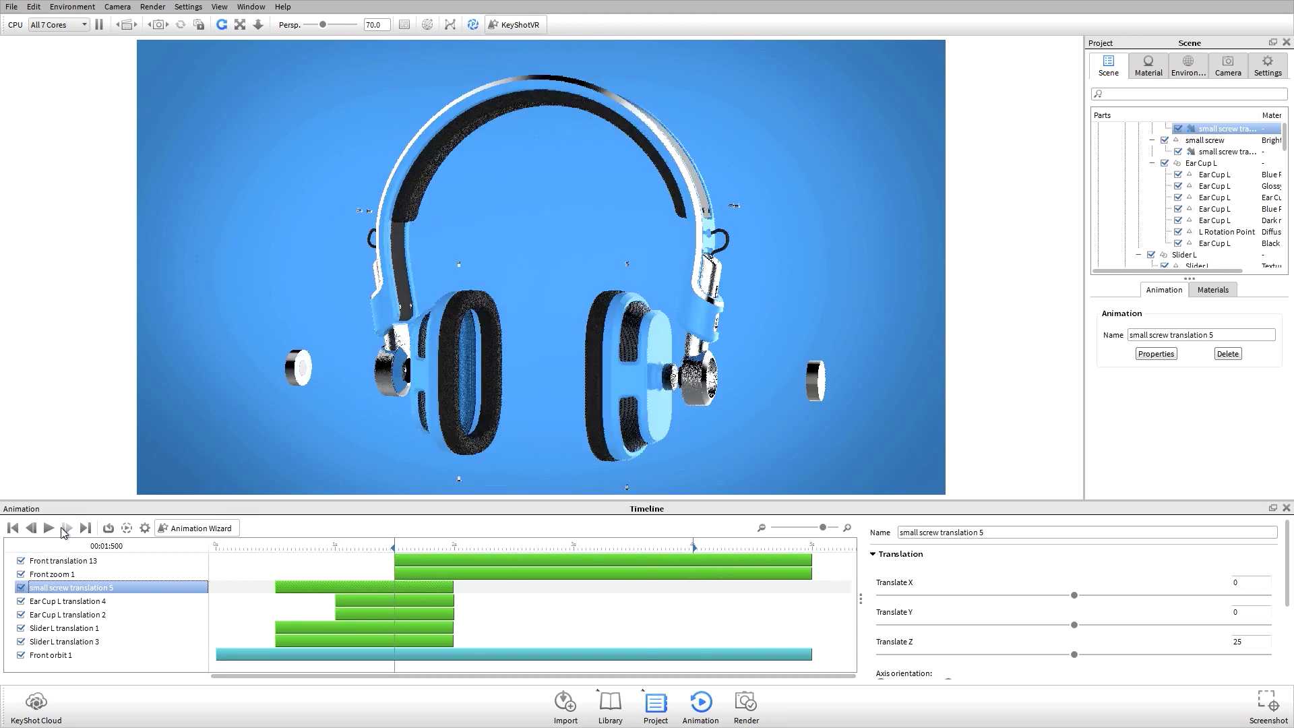
left_click(50, 528)
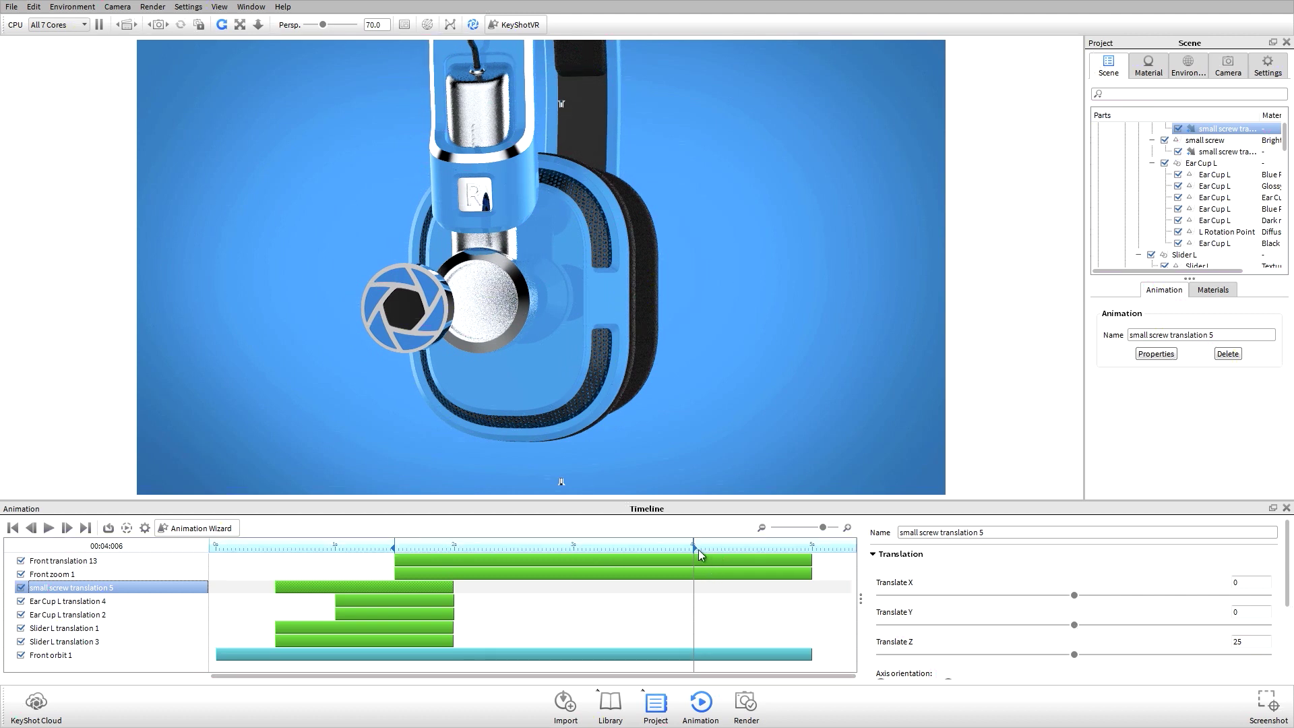
- Set the play range to run from 0 to 5 seconds and scrub around 3 s to preview
left_click_drag(695, 547, 813, 548)
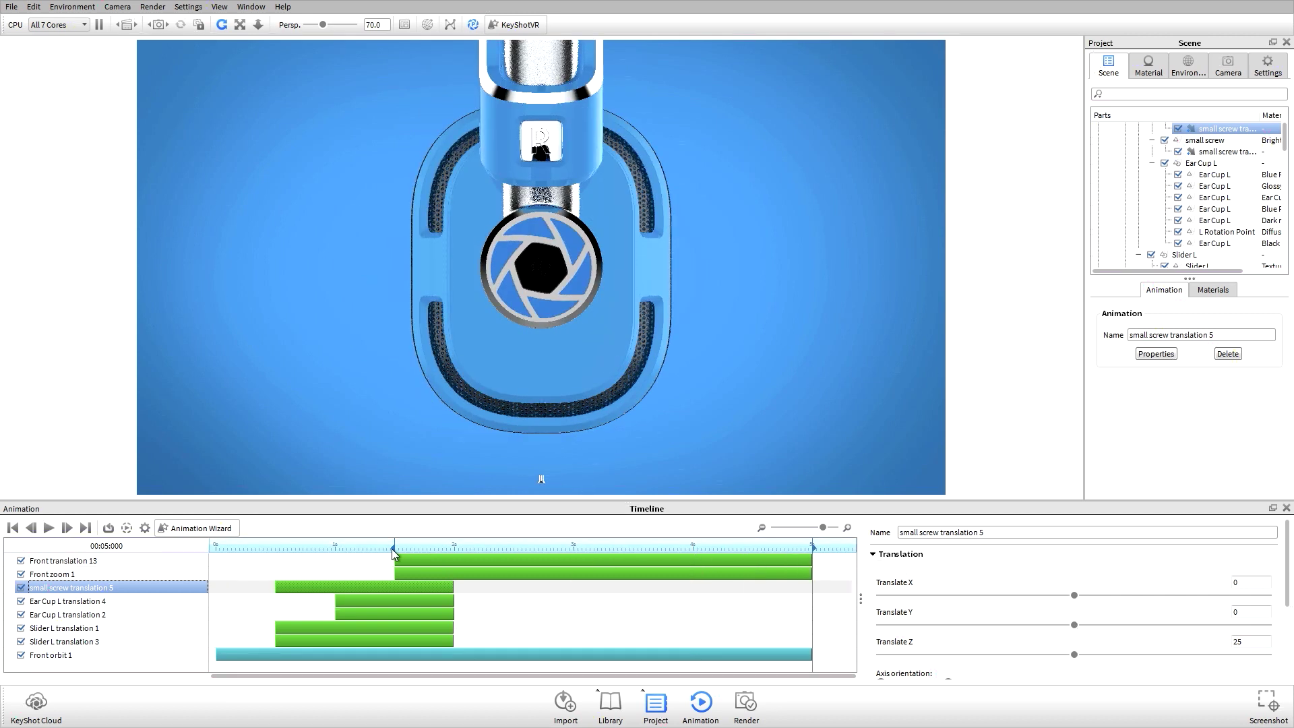
left_click_drag(393, 549, 158, 548)
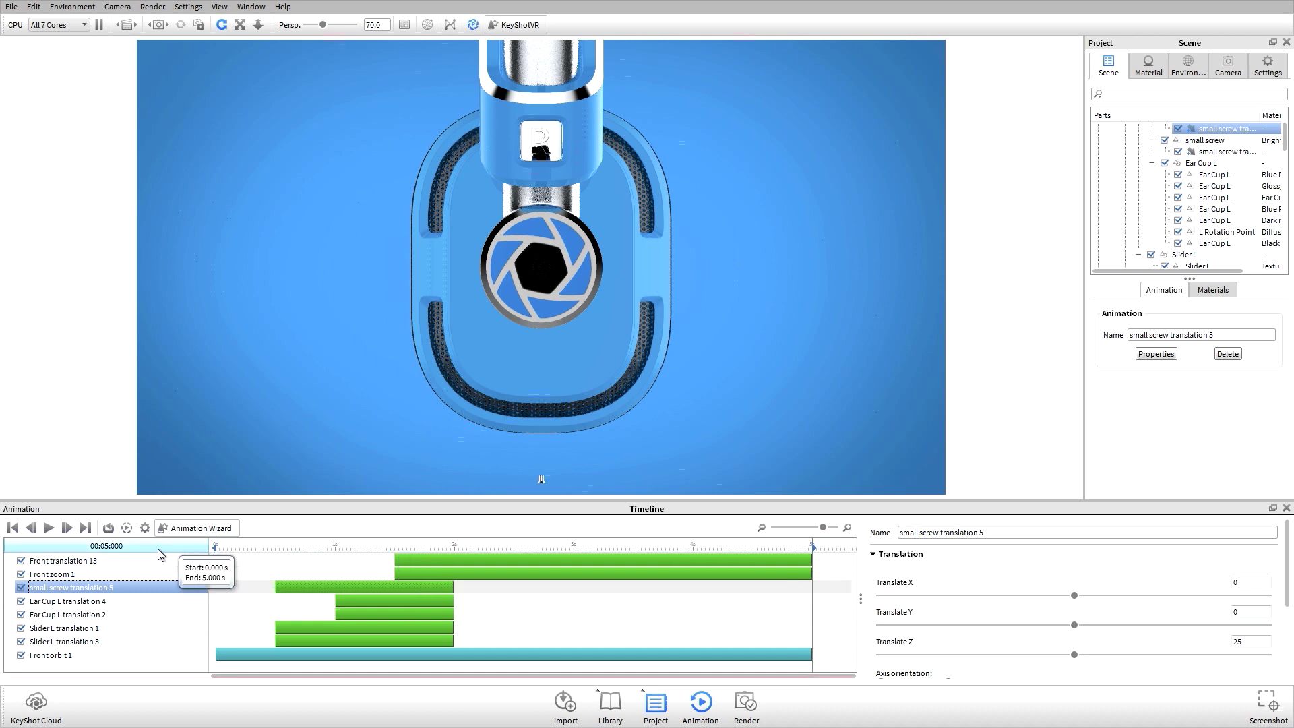
left_click(580, 547)
left_click_drag(557, 547, 613, 549)
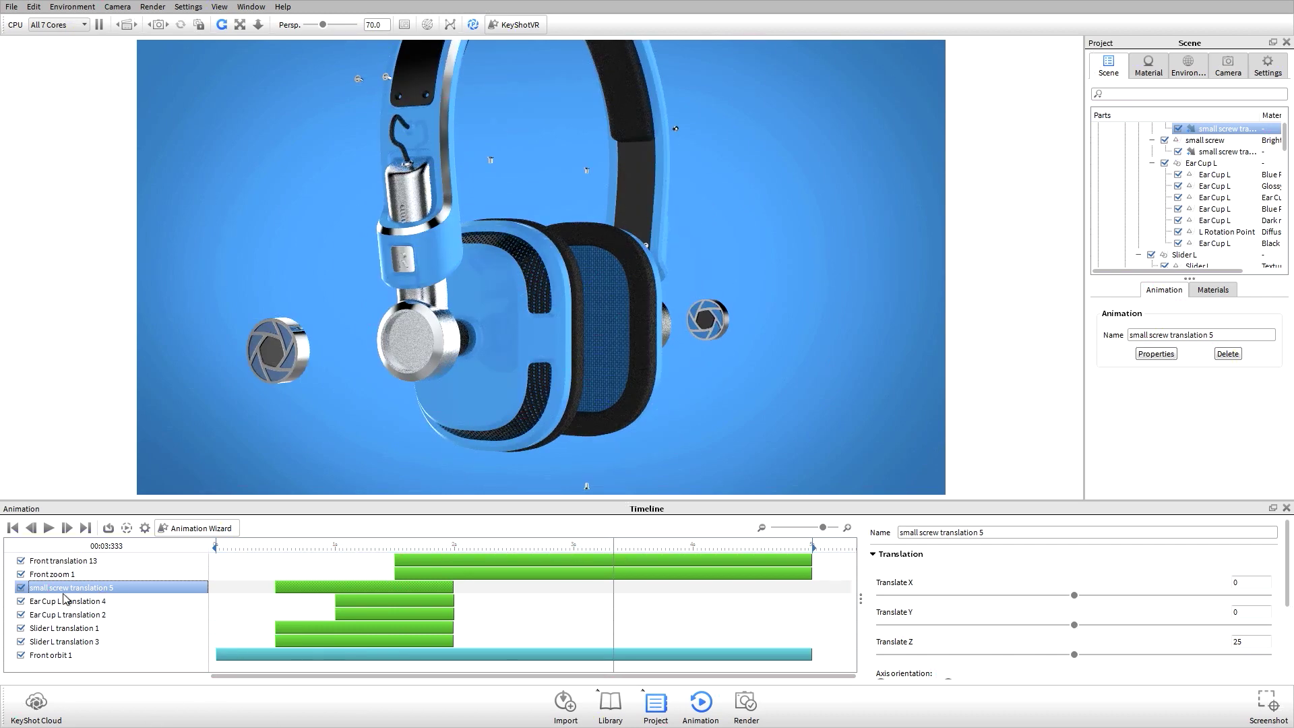
- Move Front zoom 1 and Front translation 13 down beside Front orbit 1 at the bottom of the list
left_click(64, 560)
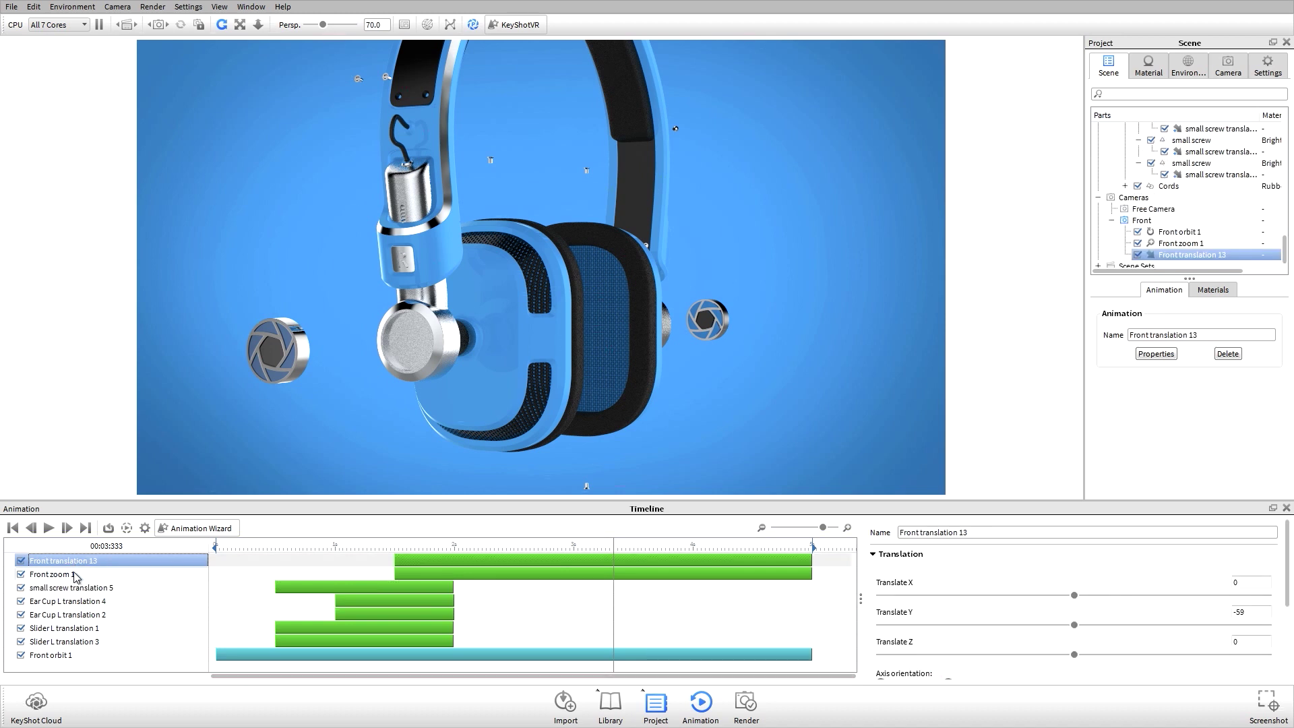
left_click(74, 574)
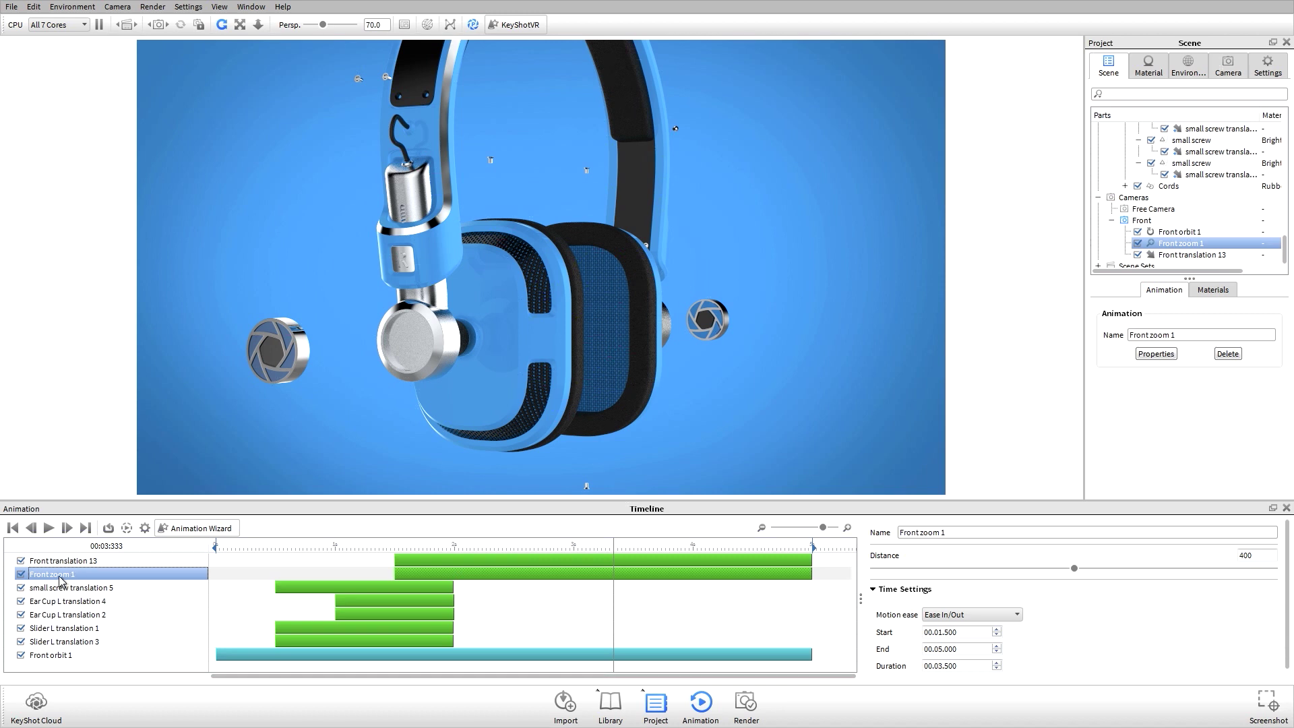
left_click_drag(61, 574, 58, 654)
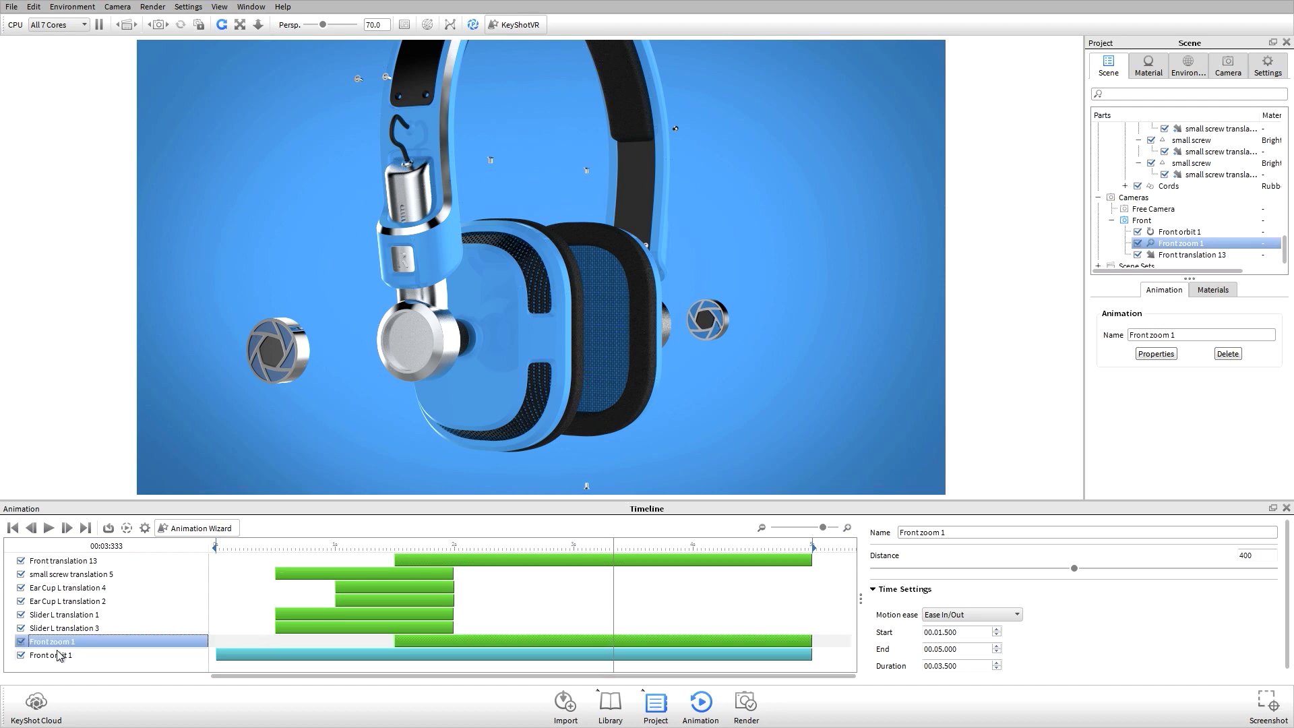
left_click(64, 562)
left_click_drag(69, 561, 70, 633)
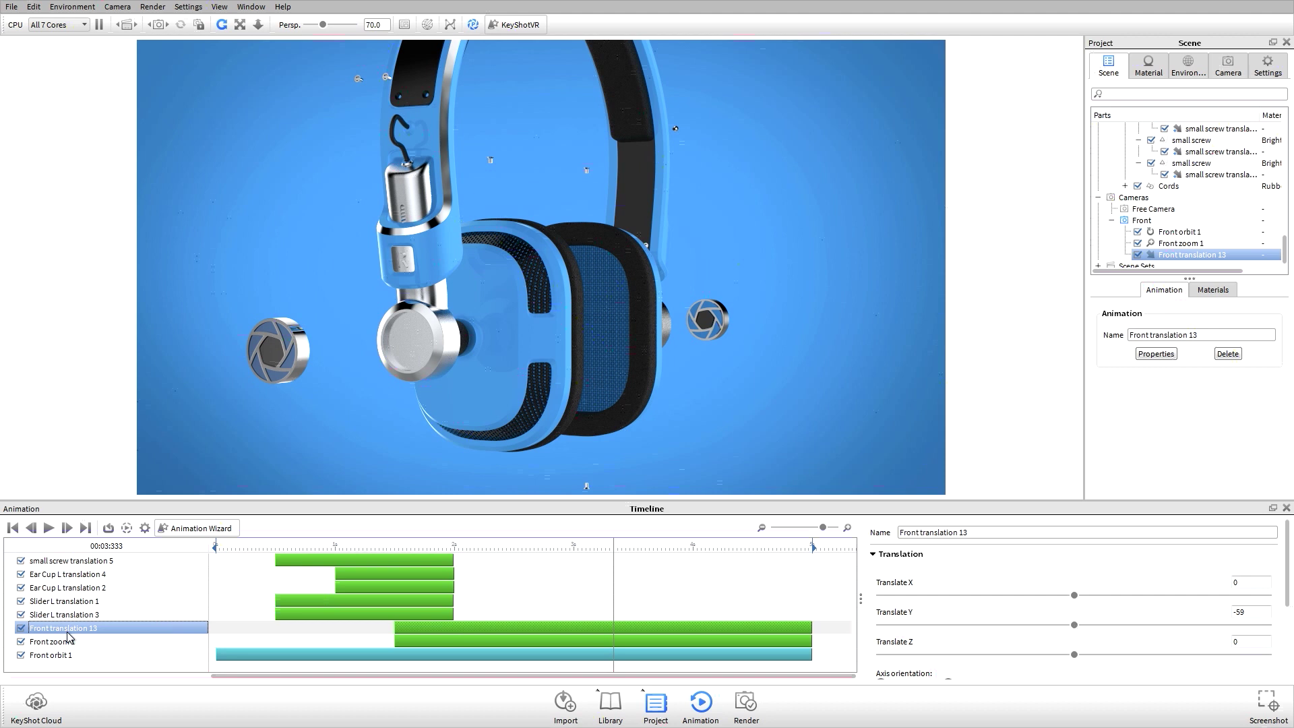
left_click(123, 676)
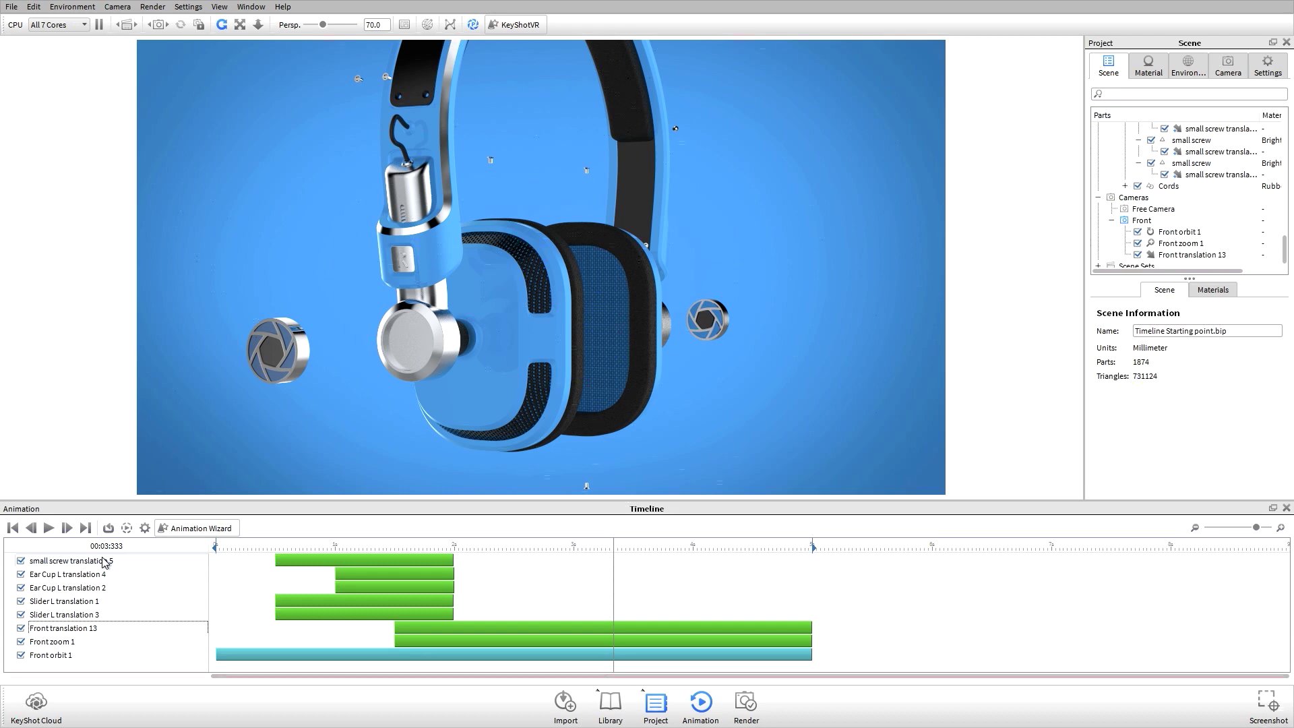
- Put the five part animations, small screw translation 5 onward, into a new folder 'parts moving out'
left_click(13, 528)
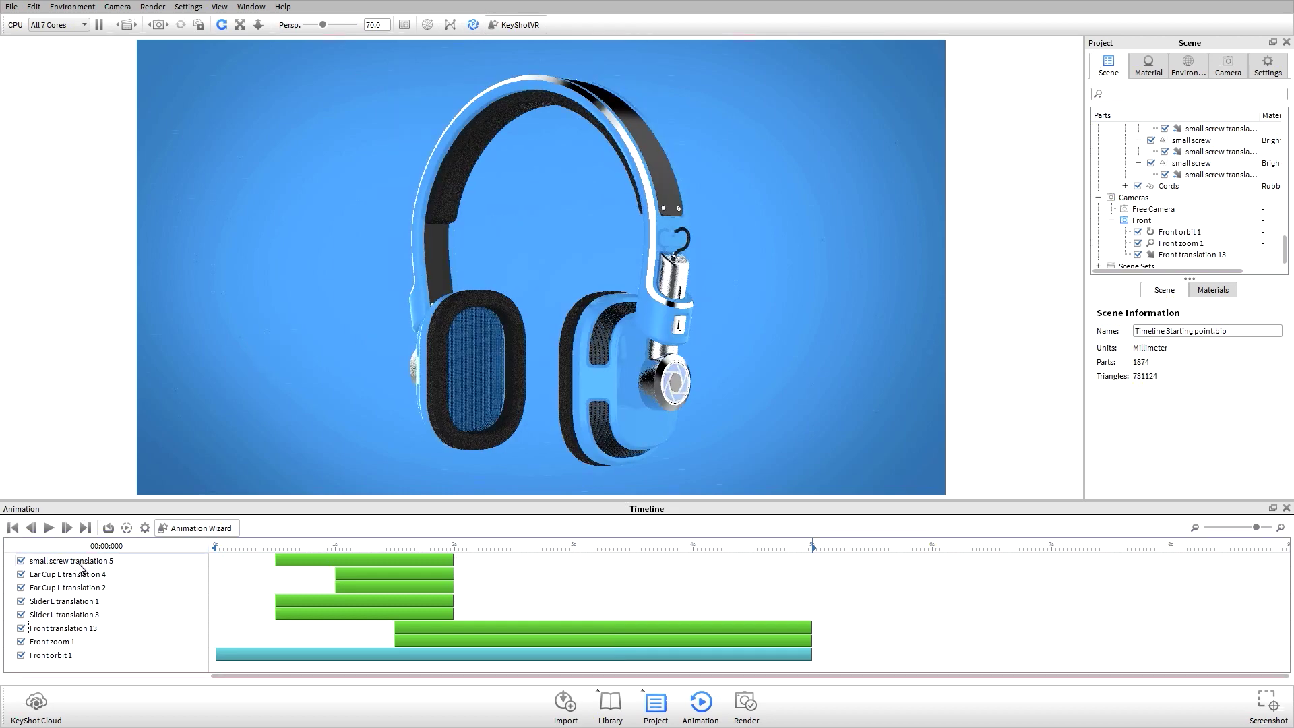
left_click(79, 563)
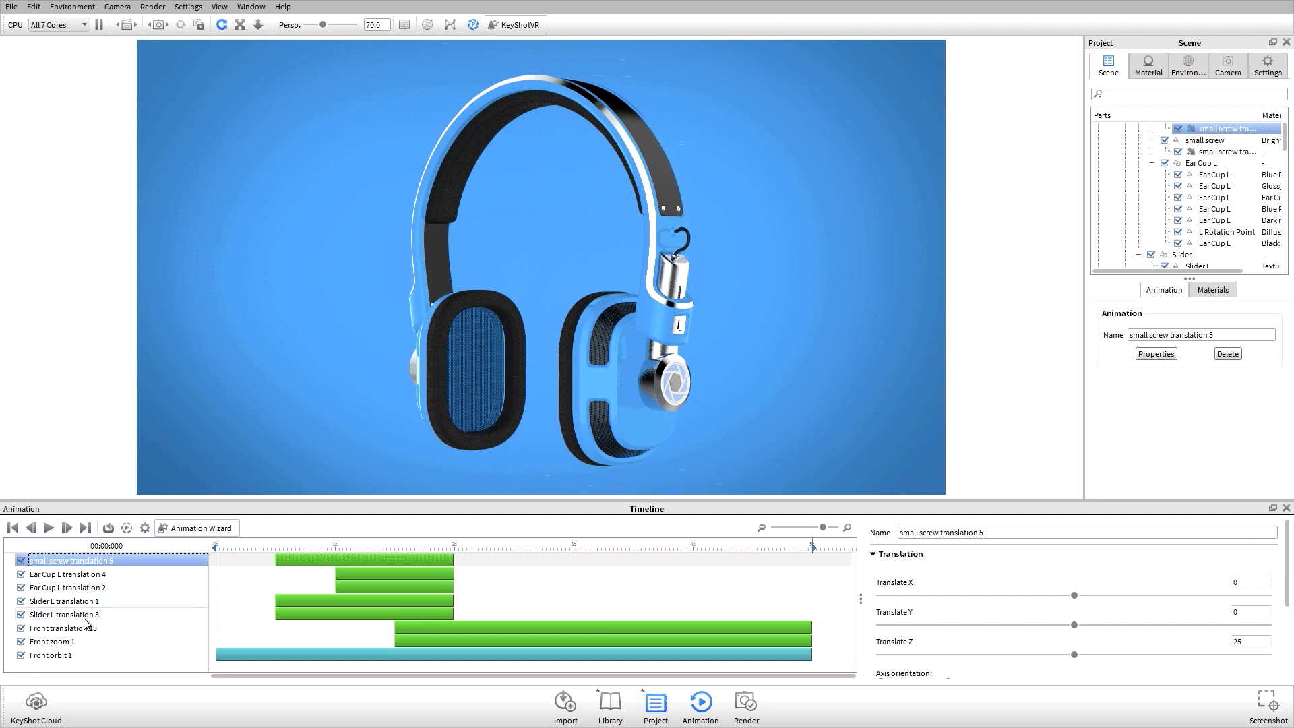
left_click(84, 615, "shift")
right_click(79, 571)
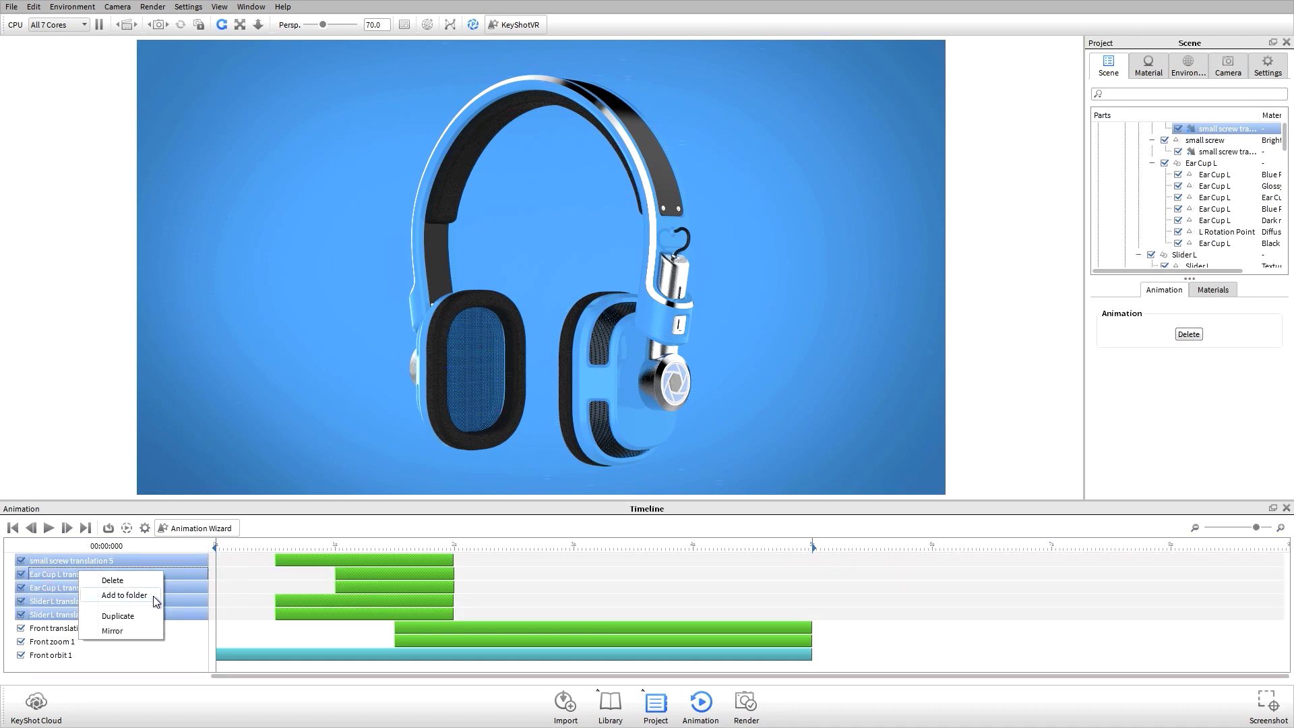
left_click(153, 596)
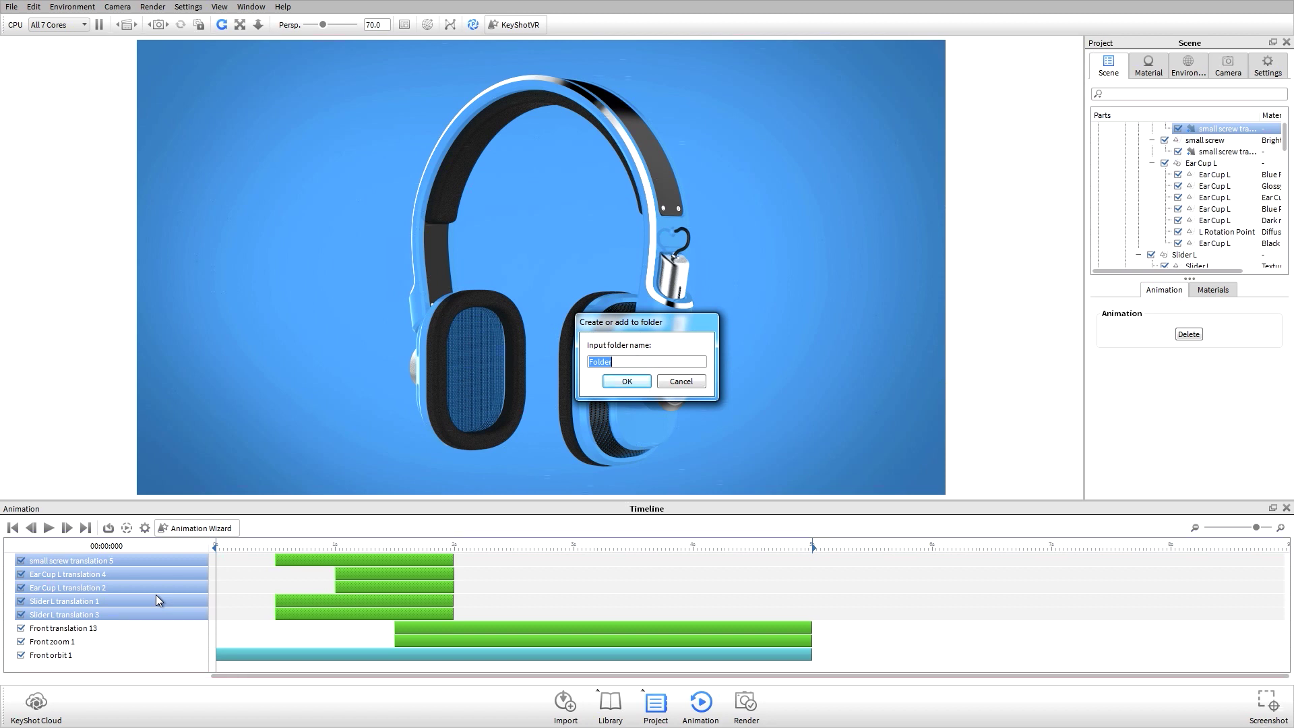
type("parts moving out")
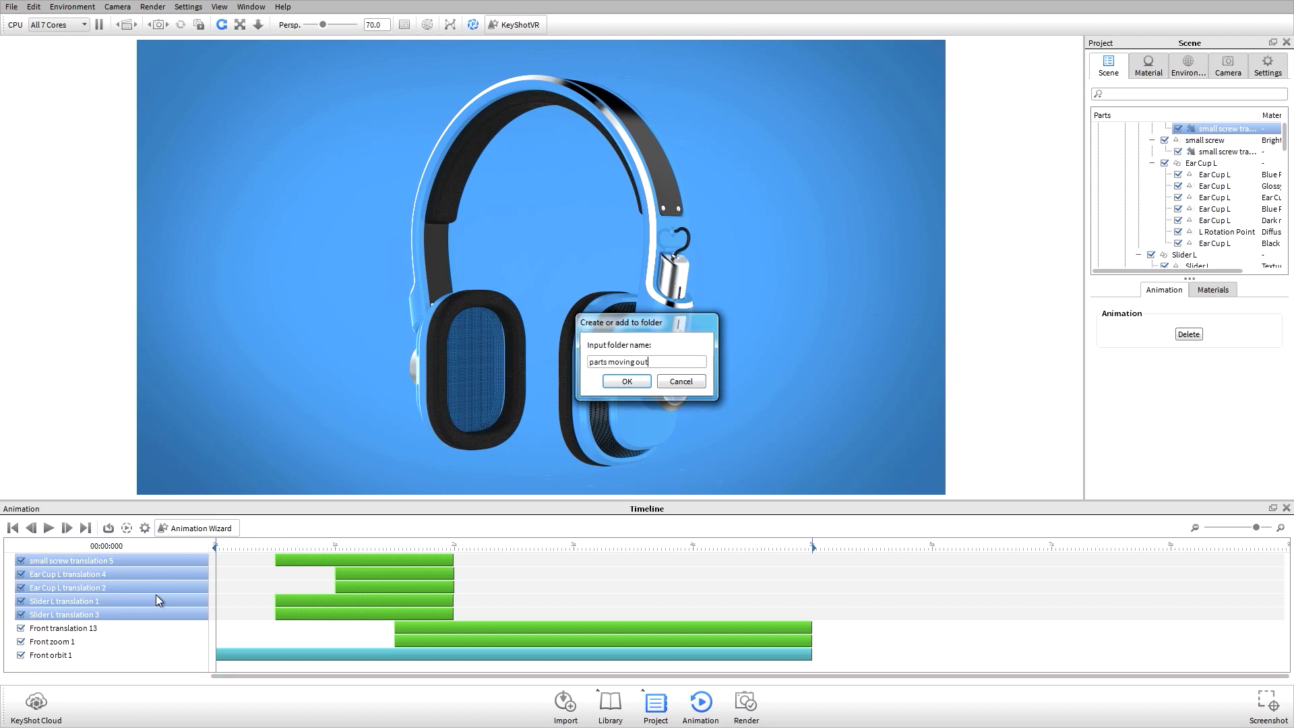
key("Return")
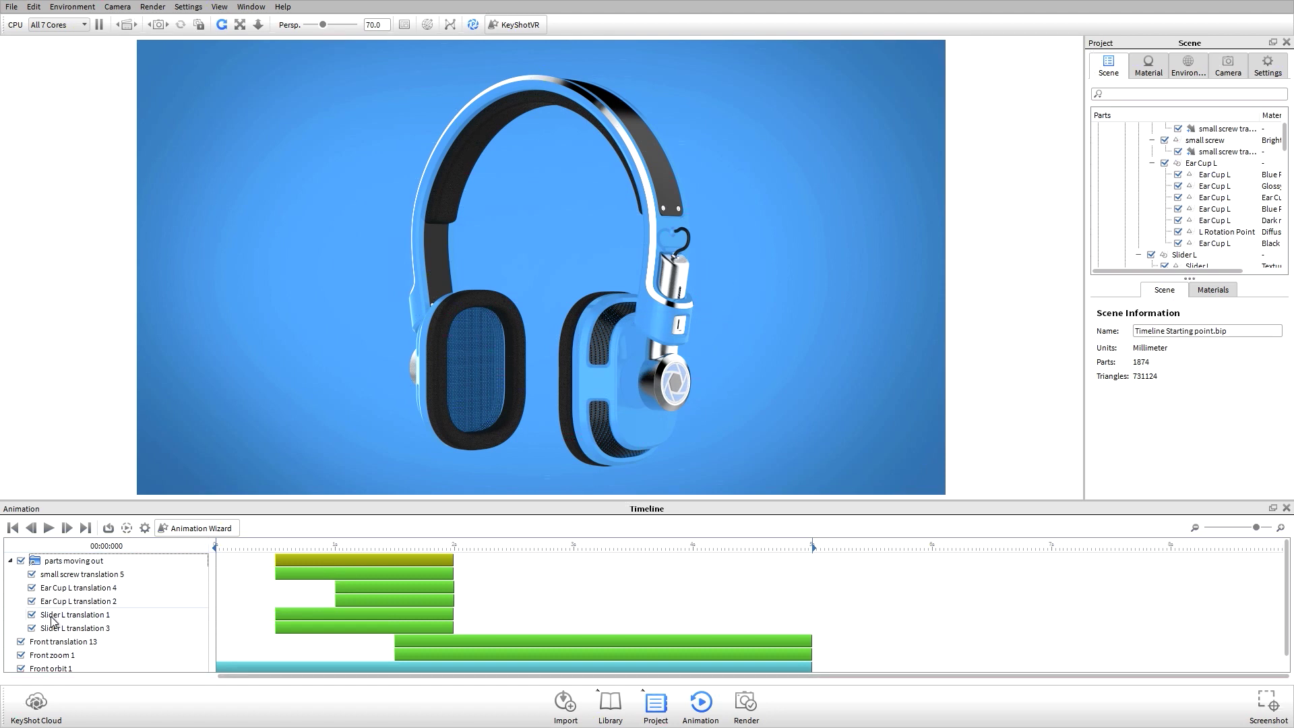
left_click(295, 561)
- Shift the parts moving out group to start at 0.5 s, stretch it to 2.2 s, and collapse it
mouse_move(343, 561)
left_mouse_down()
mouse_move(369, 563)
mouse_move(342, 563)
left_mouse_up()
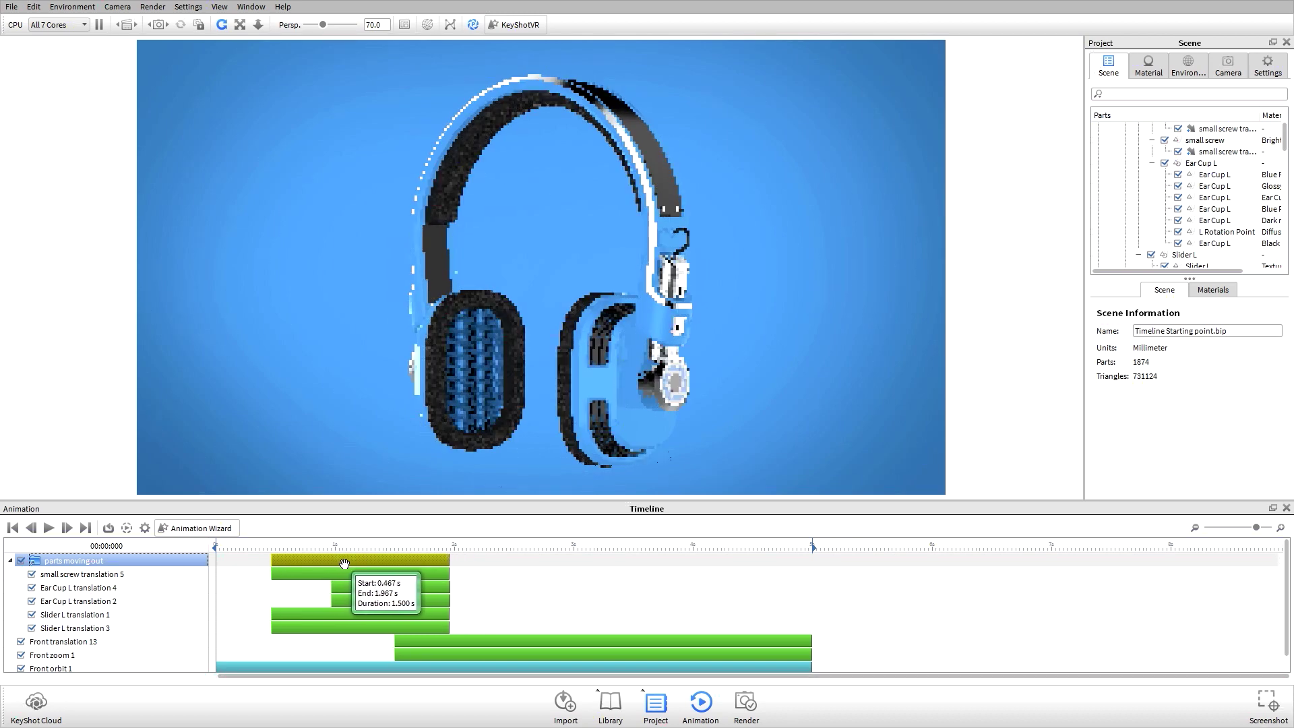
left_click_drag(344, 563, 347, 563)
left_click_drag(468, 562, 479, 562)
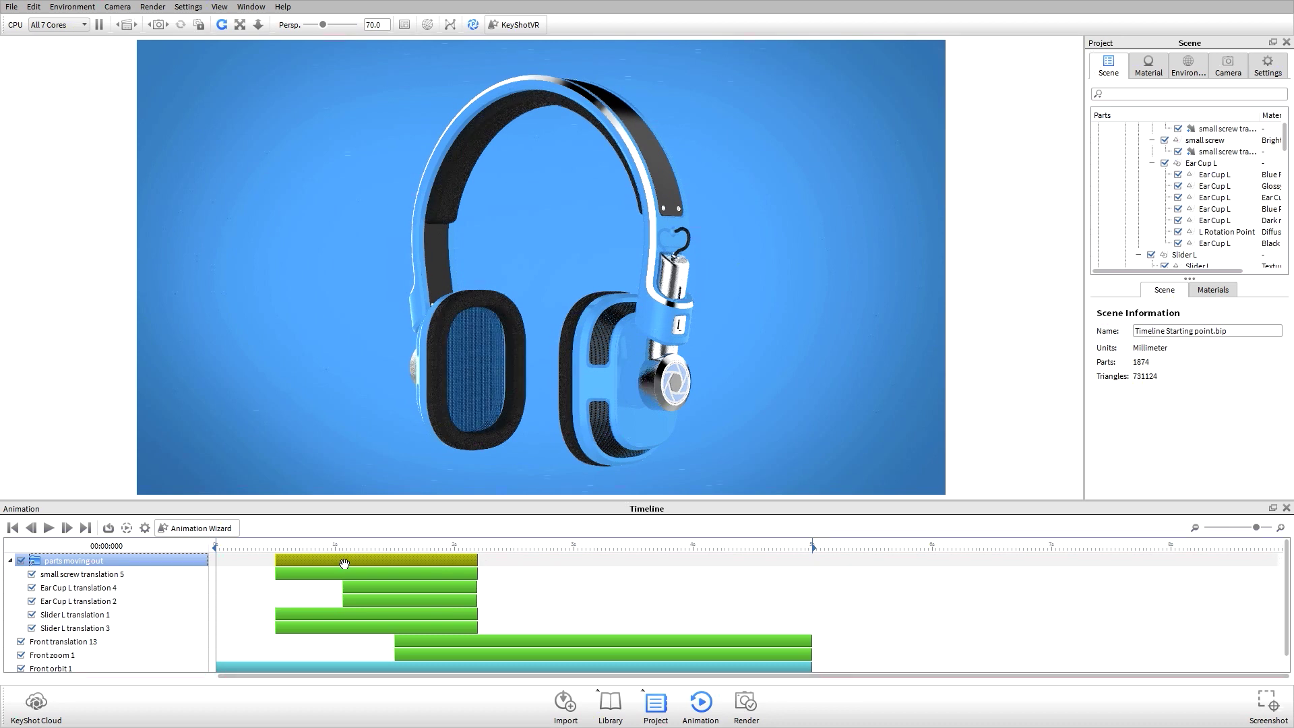
left_click(12, 561)
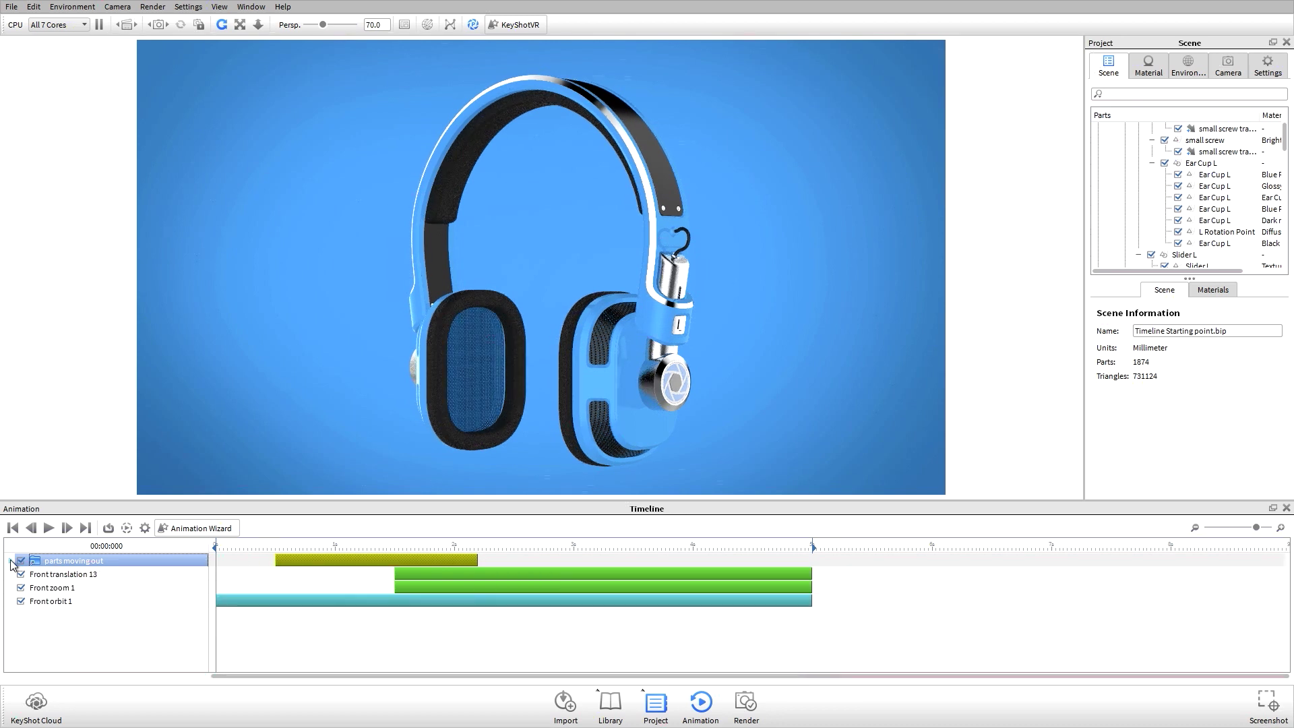
left_click(115, 639)
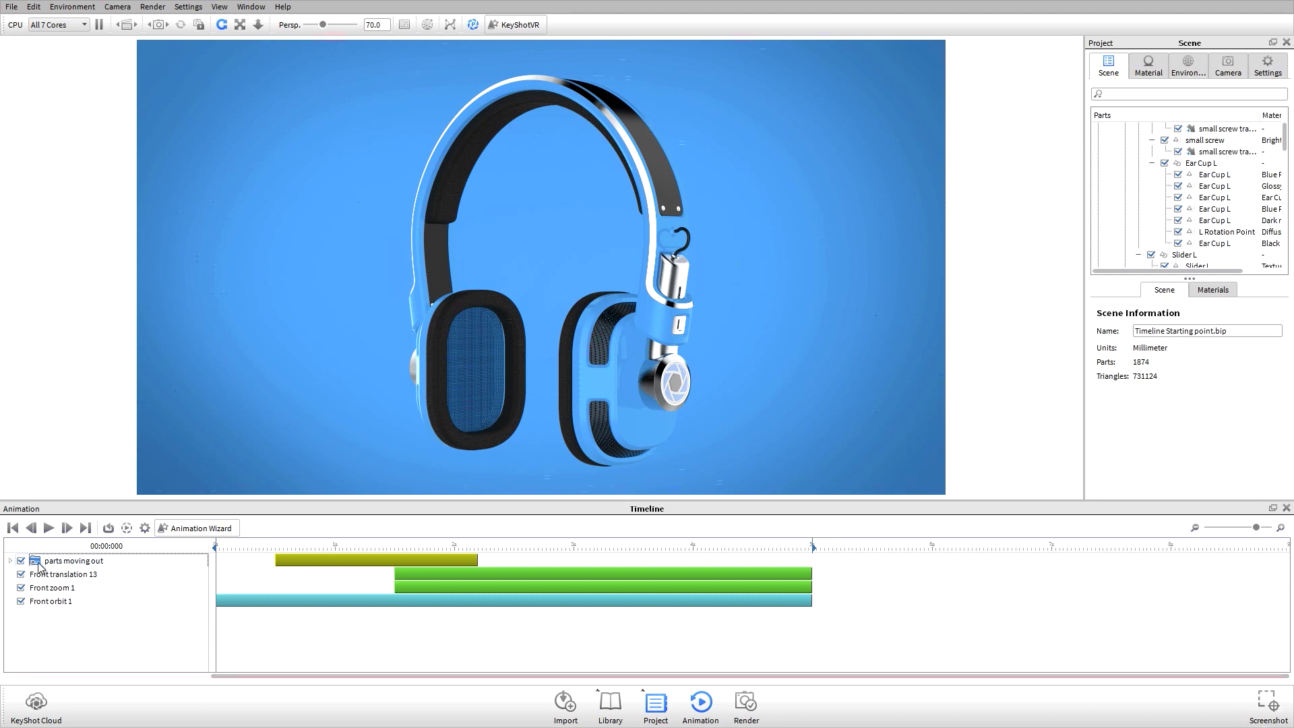
- Create a mirrored copy of the parts moving out group
left_click(14, 561)
left_click(14, 562)
left_click(85, 562)
right_click(85, 563)
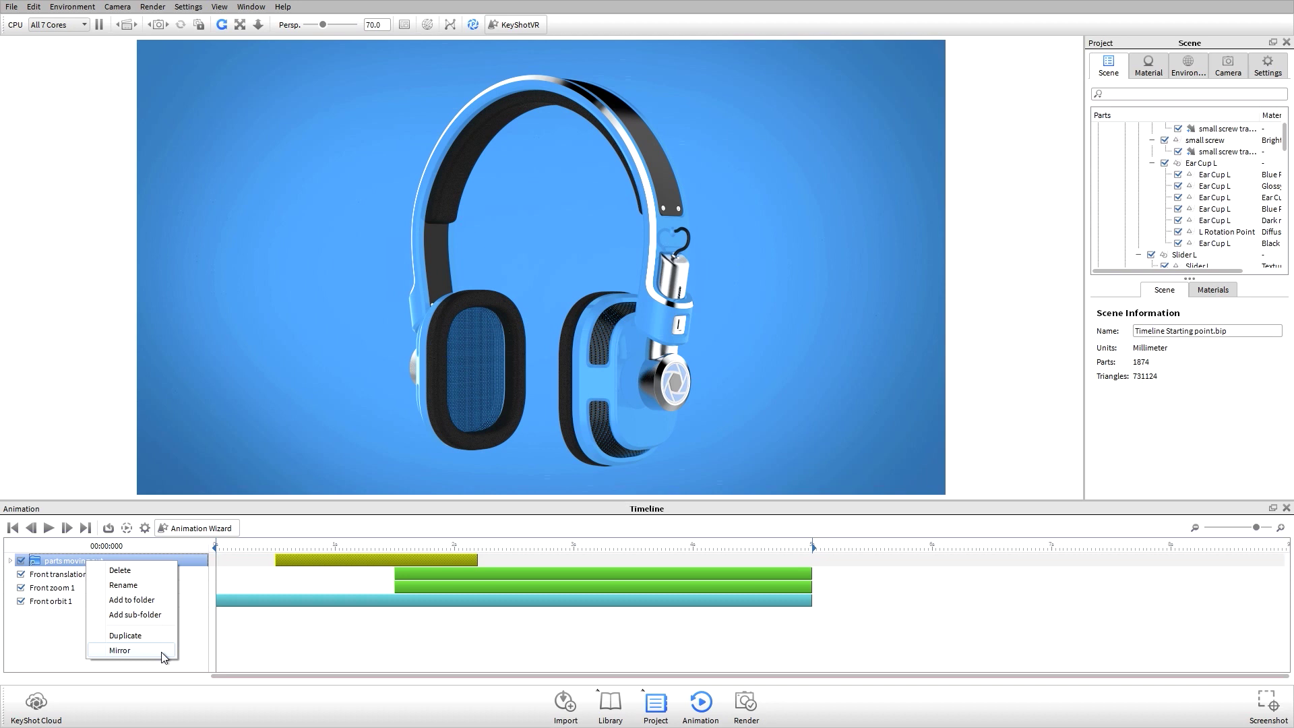
left_click(120, 651)
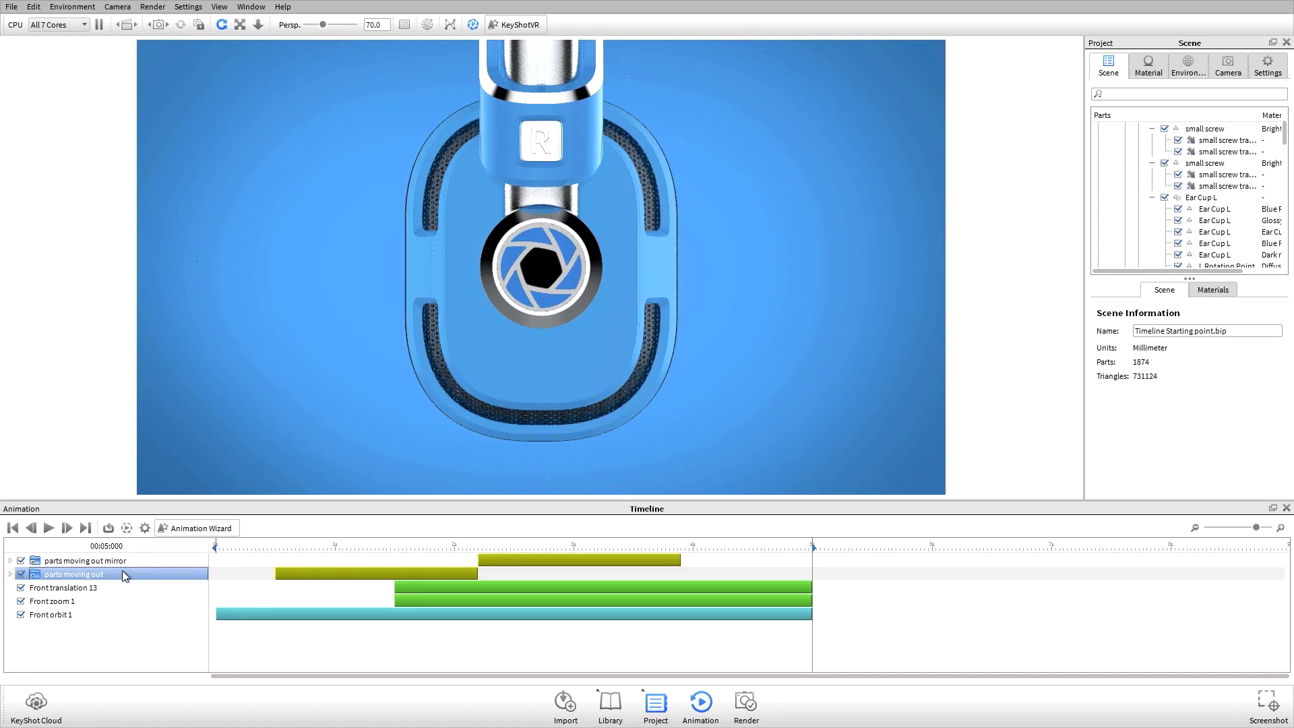
- Rename the original group to 'parts moving in' and play the animation from the start
right_click(122, 574)
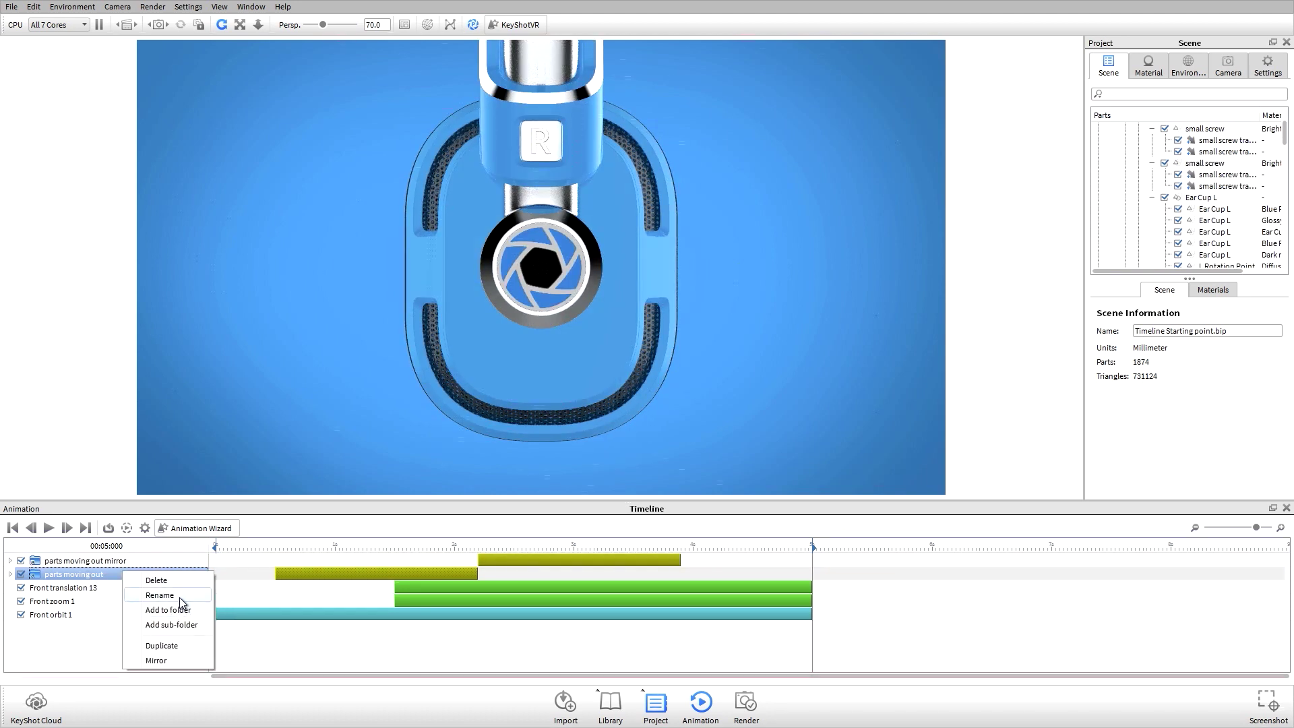
left_click(179, 597)
double_click(642, 362)
type("ing in")
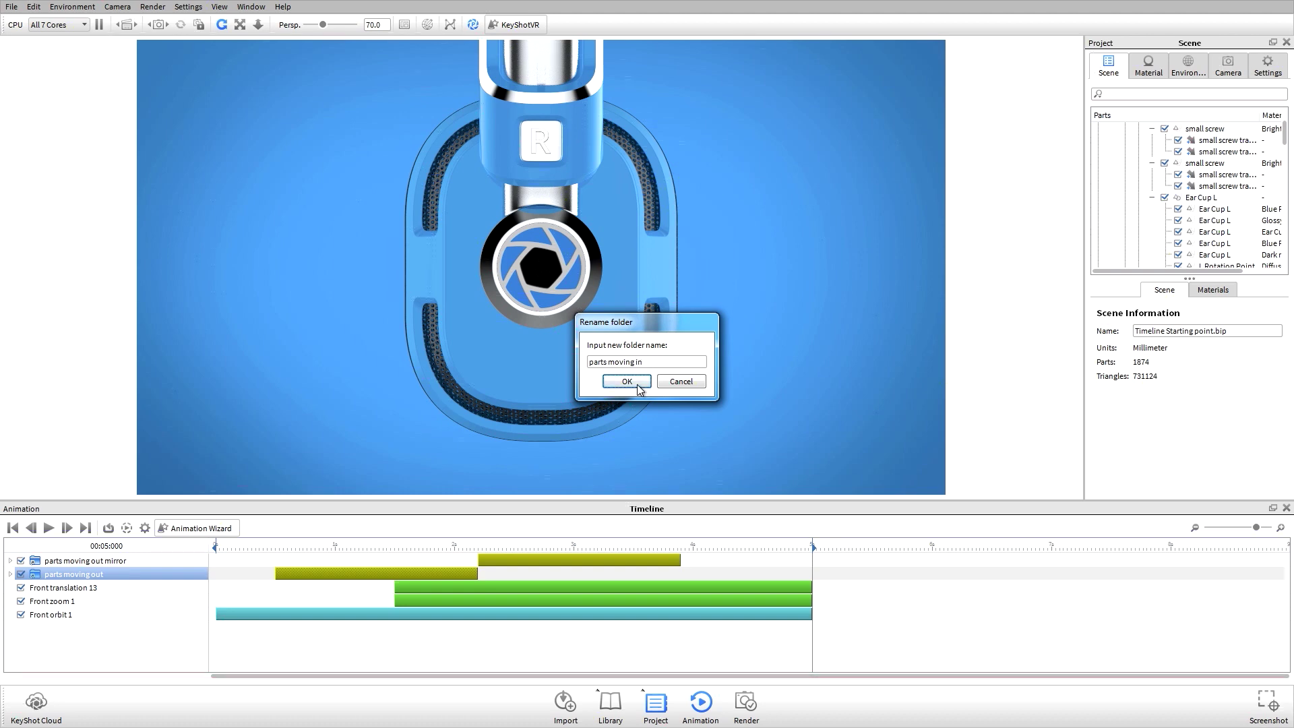
left_click(626, 382)
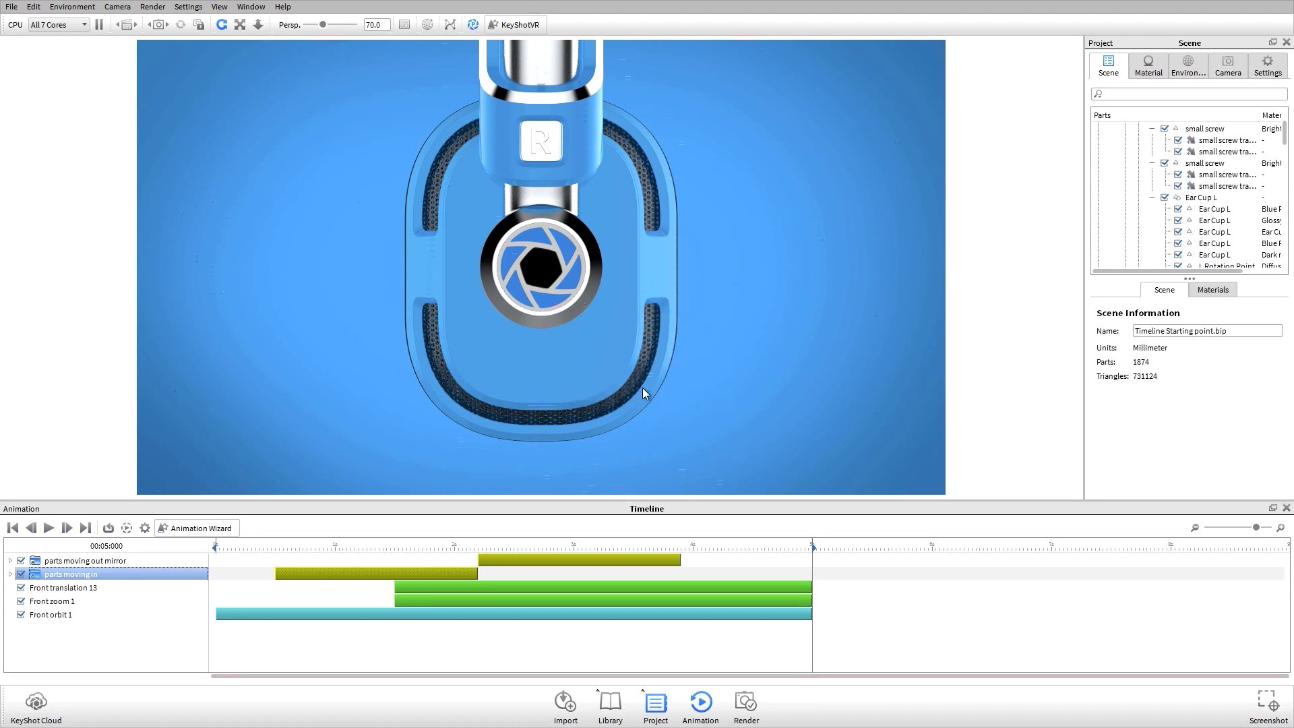
left_click(13, 528)
left_click(49, 527)
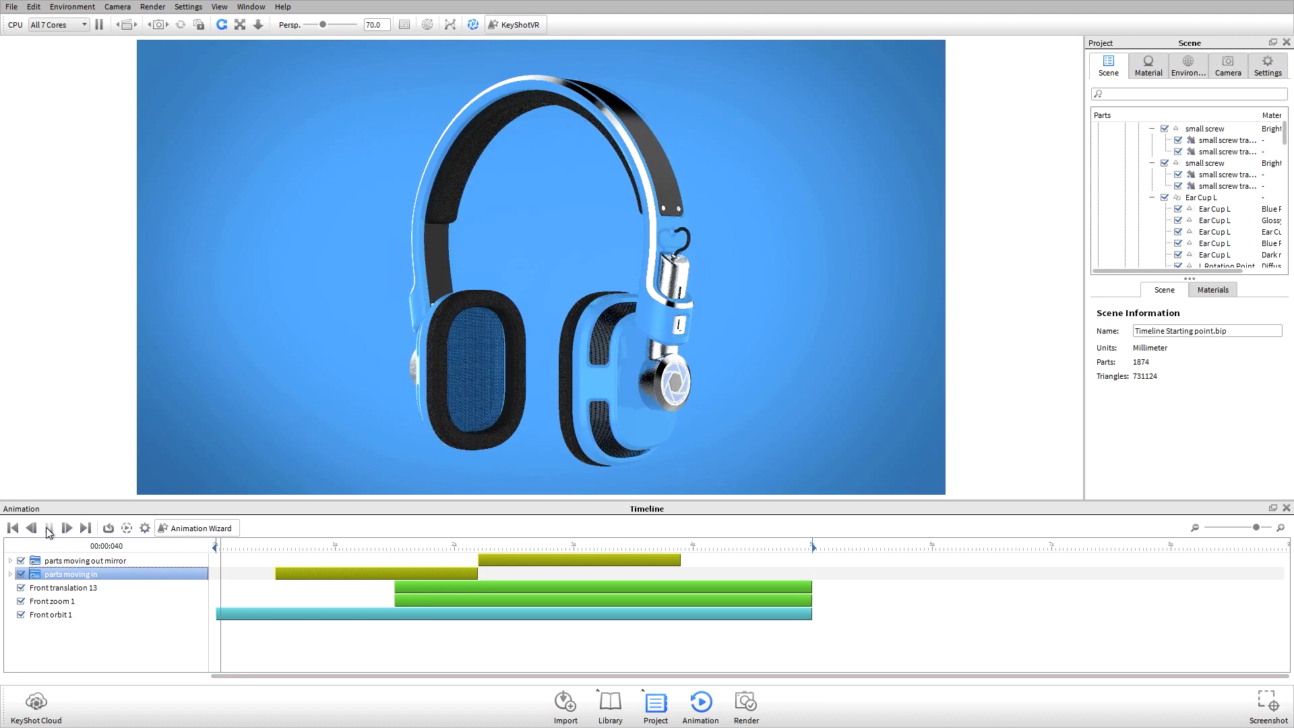